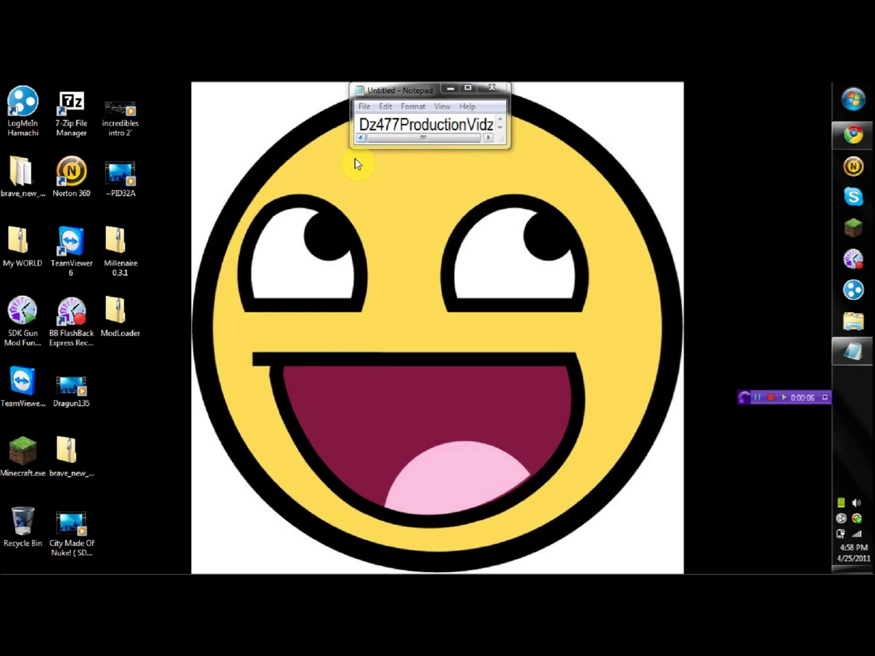
Step: Select the 'Dz477ProductionVidz' line in Notepad, then move focus to the desktop
click(357, 124)
drag(358, 125, 548, 136)
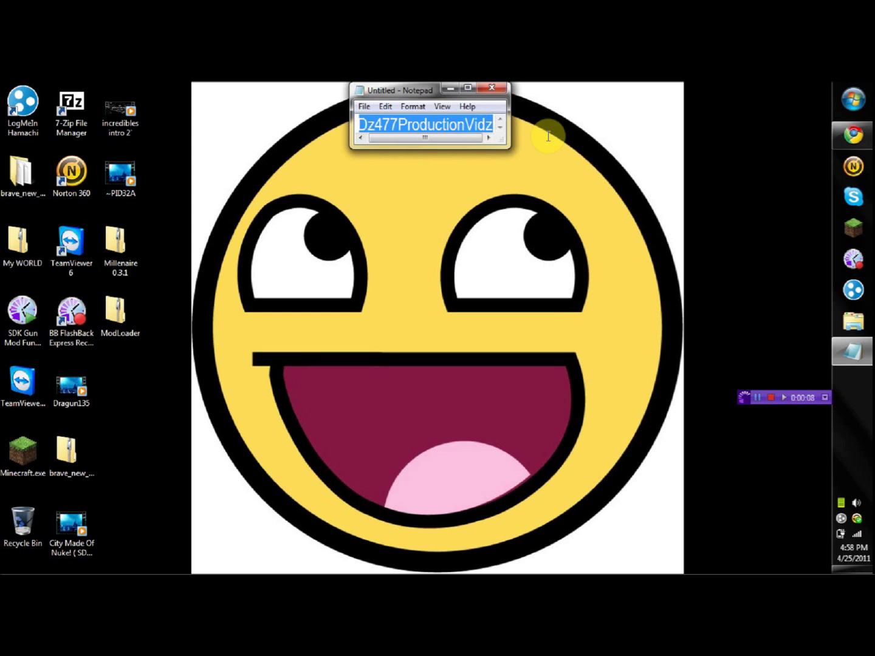
click(452, 160)
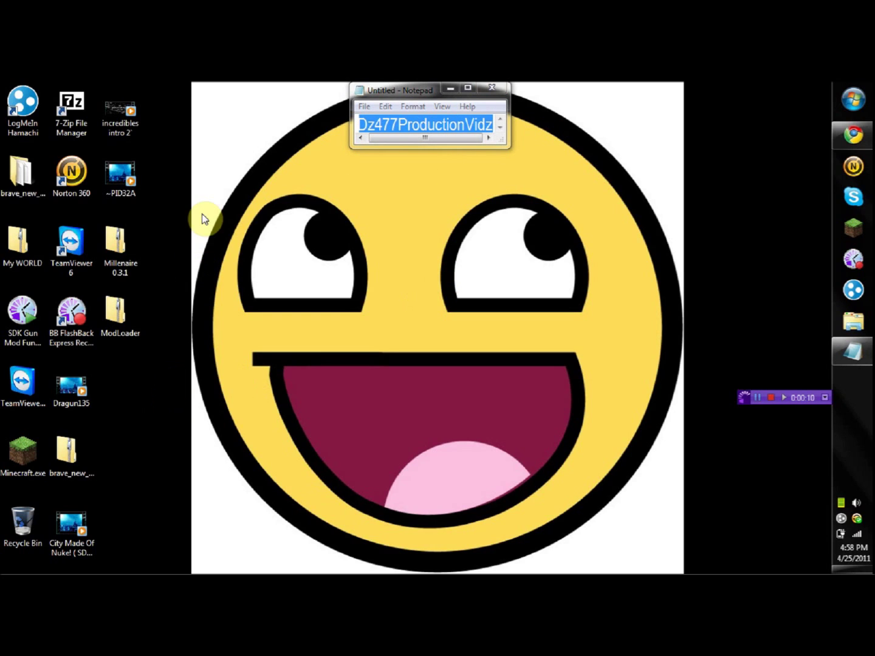
Step: Select, then deselect, the Millenaire and ModLoader desktop folders and open the Start menu
drag(185, 205, 115, 389)
click(210, 437)
click(855, 98)
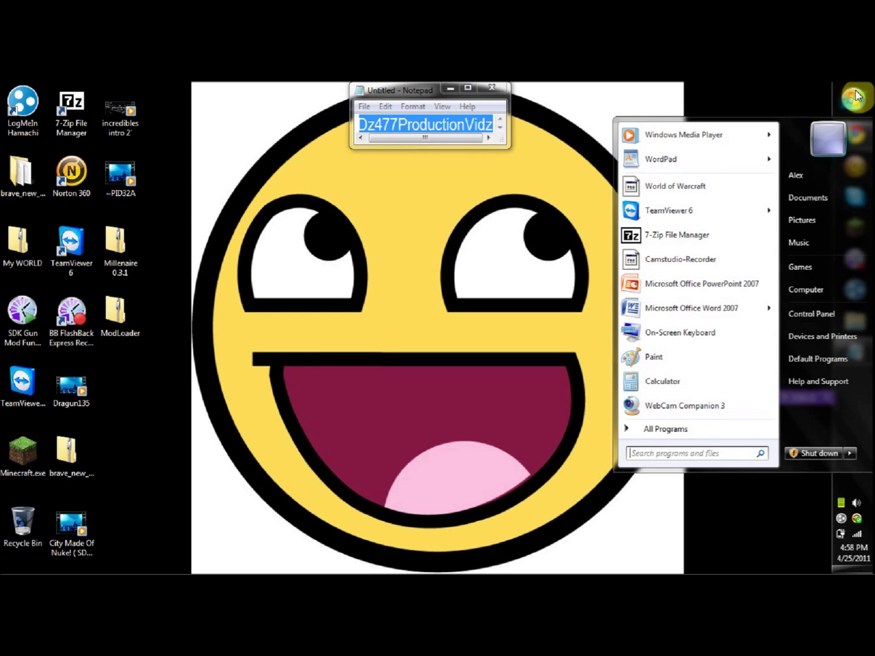
Step: Search %appdata% from Start and browse into Roaming\.minecraft\bin, where minecraft.jar sits
text(%appda)
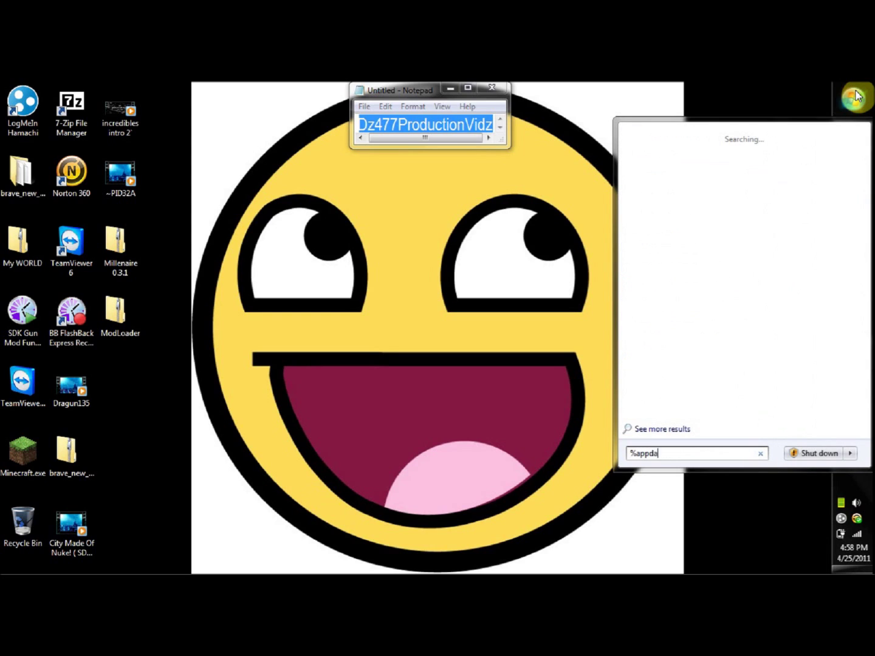
text(ta%)
key(Return)
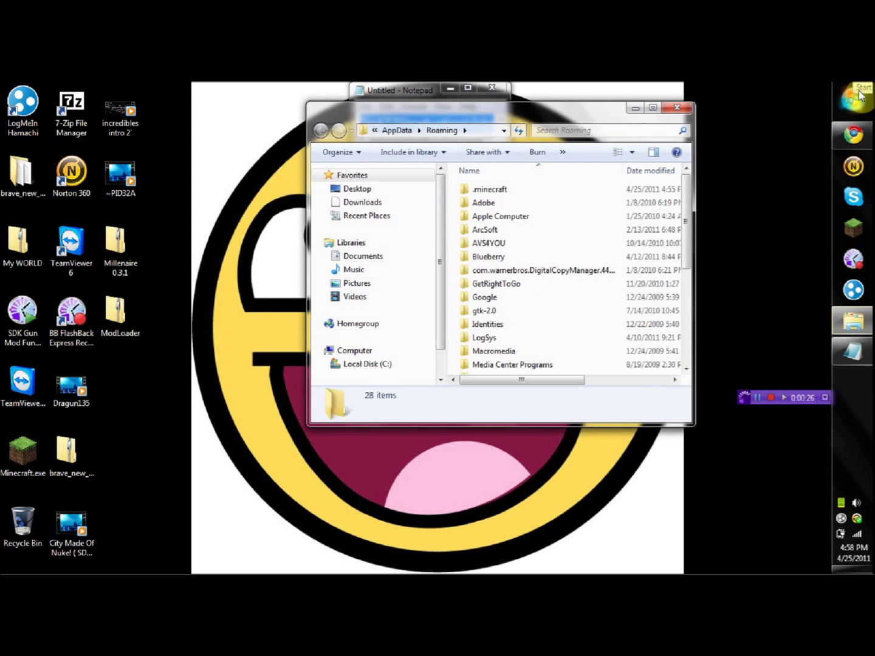
drag(538, 109, 534, 167)
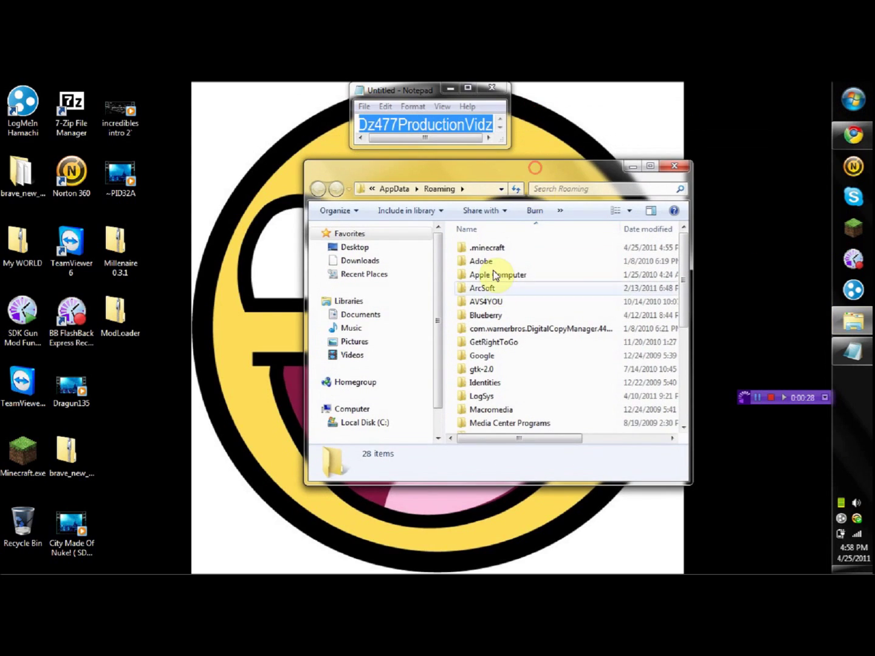
double_click(493, 249)
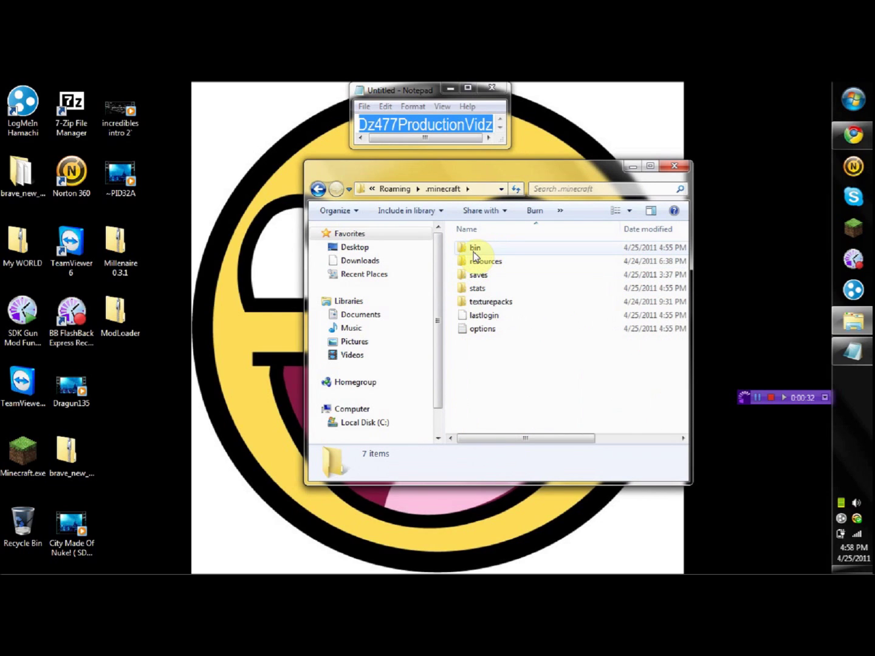
double_click(474, 249)
Step: Open minecraft.jar with 7-Zip and delete its META-INF folder
right_click(476, 315)
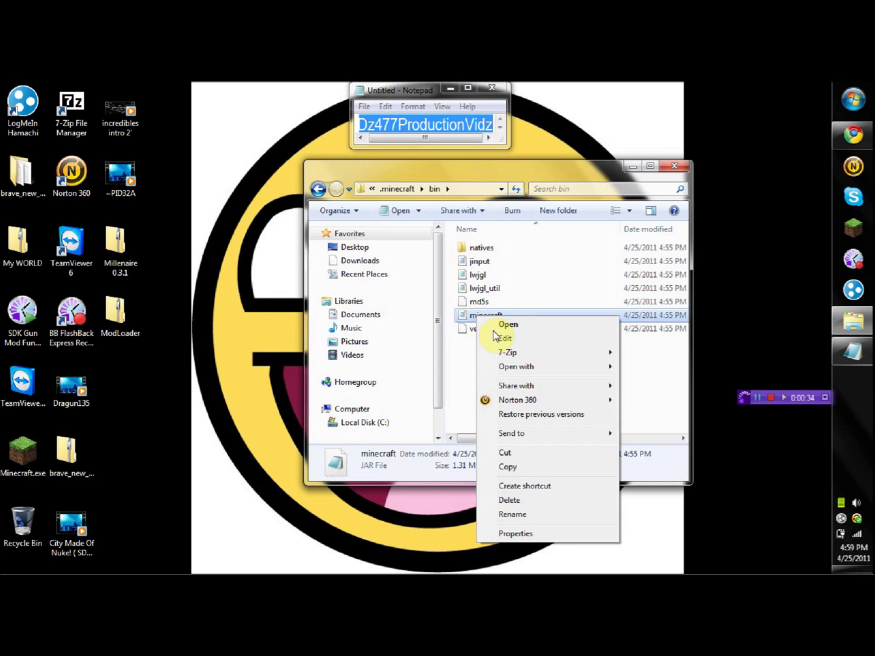
mouse_move(502, 353)
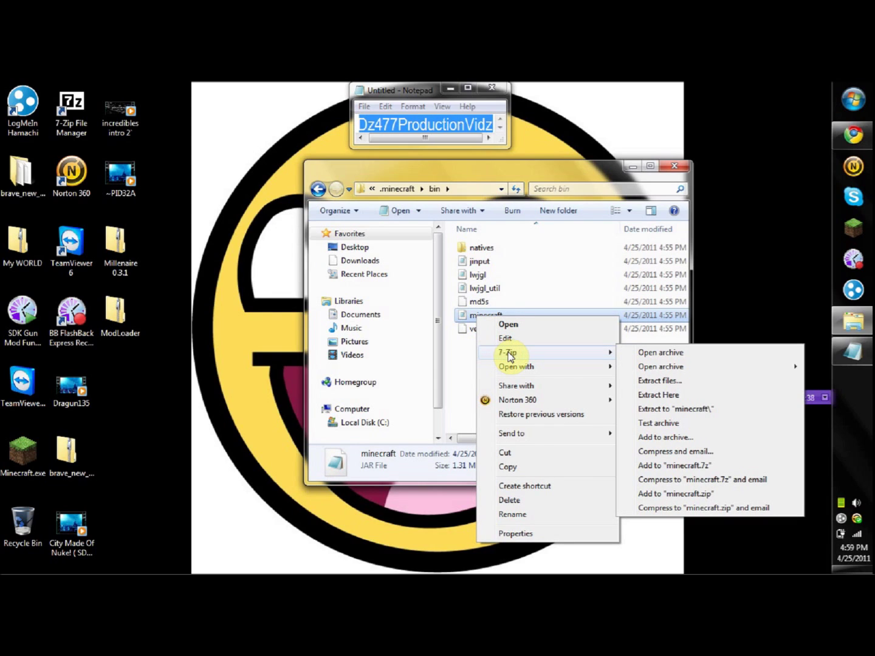
click(664, 353)
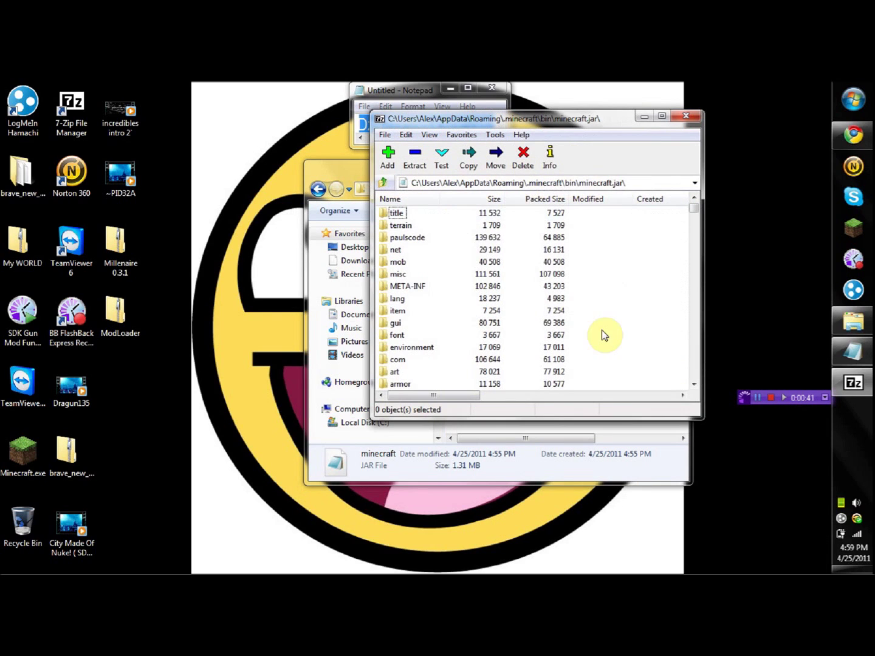
click(415, 290)
drag(420, 121, 397, 185)
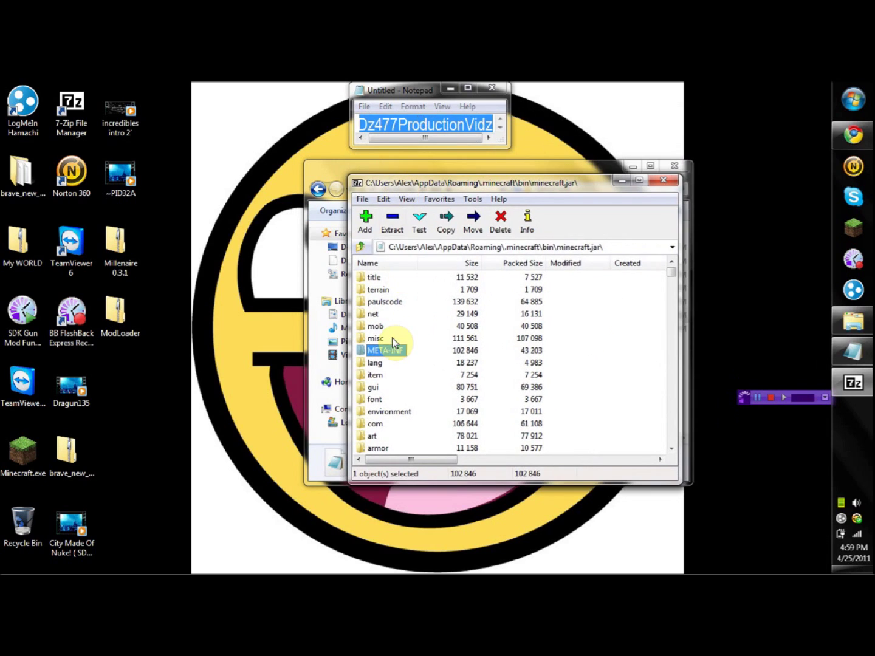
key(Delete)
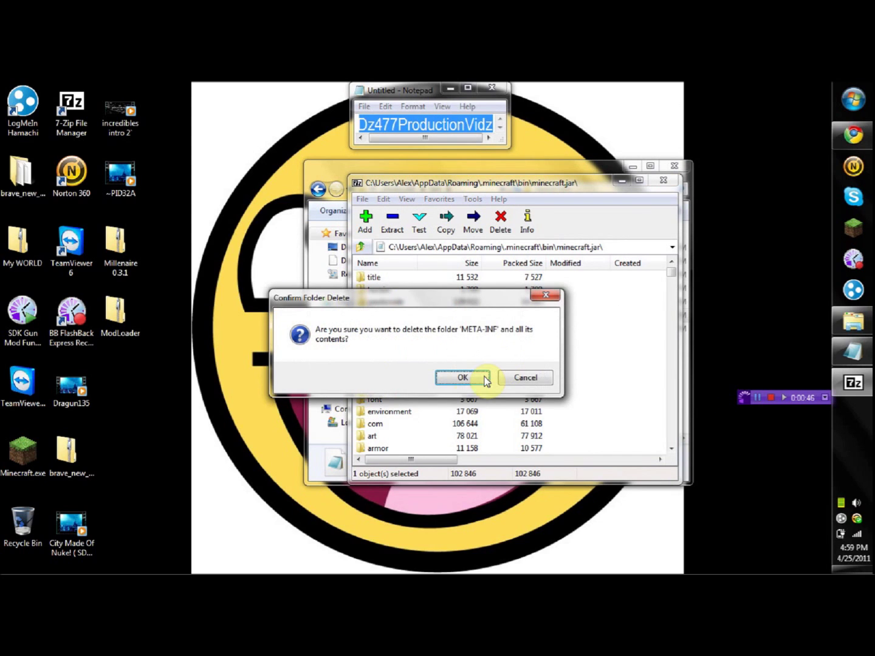
Step: Confirm the META-INF deletion and open ModLoader.zip with 7-Zip
click(463, 378)
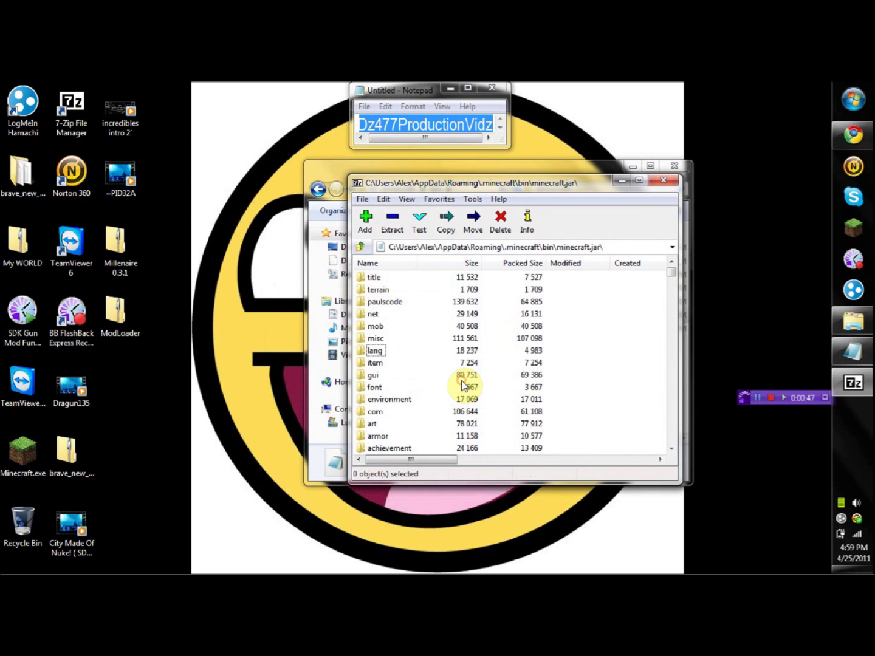
right_click(133, 324)
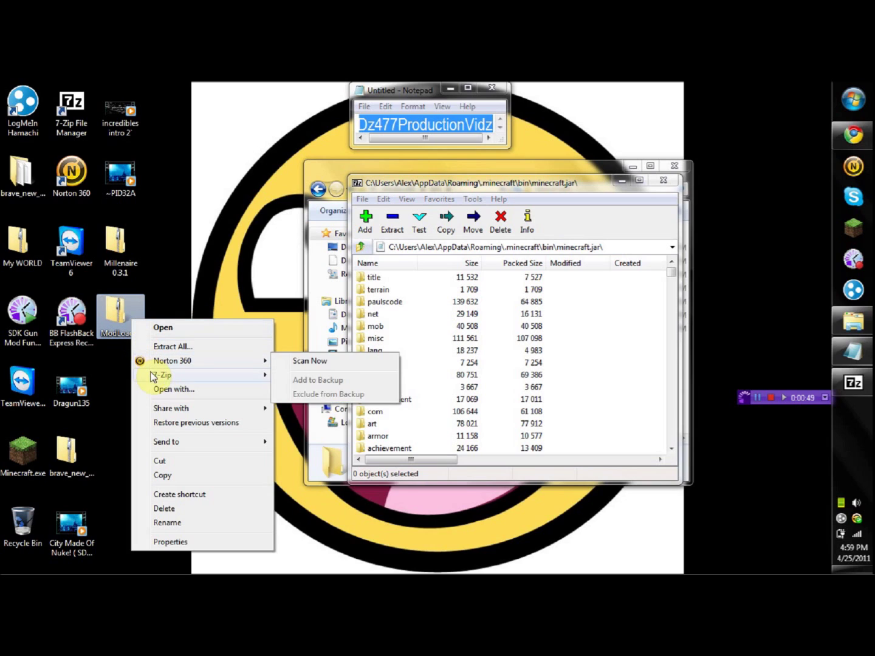
mouse_move(259, 380)
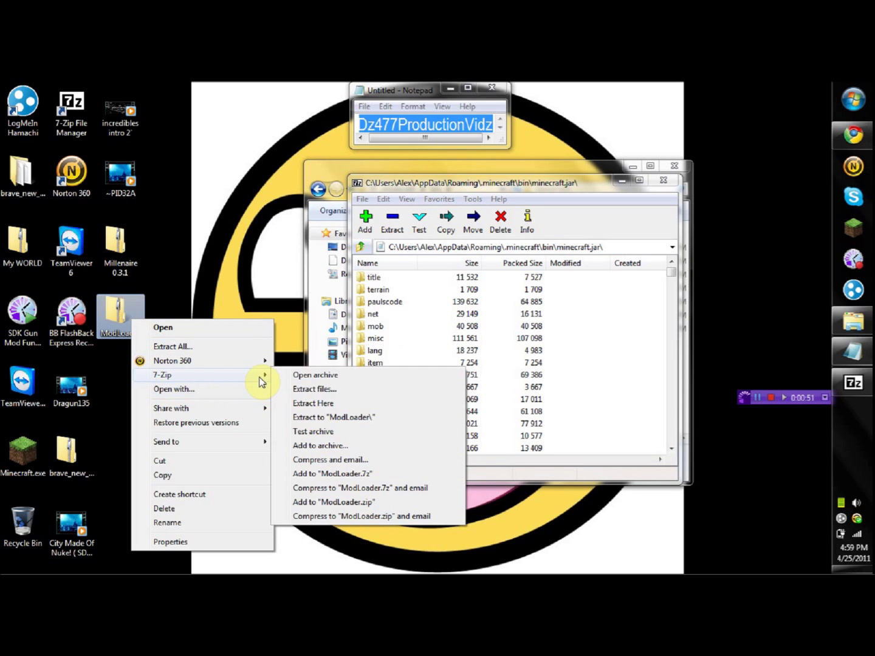
click(287, 377)
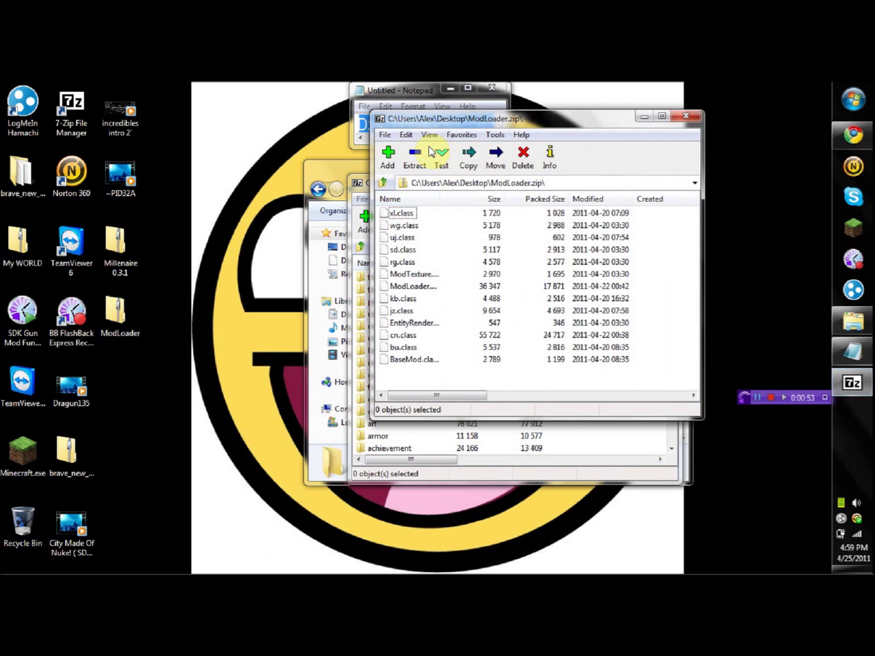
Step: Copy all 13 ModLoader files into minecraft.jar and close the ModLoader.zip window
drag(435, 126, 79, 183)
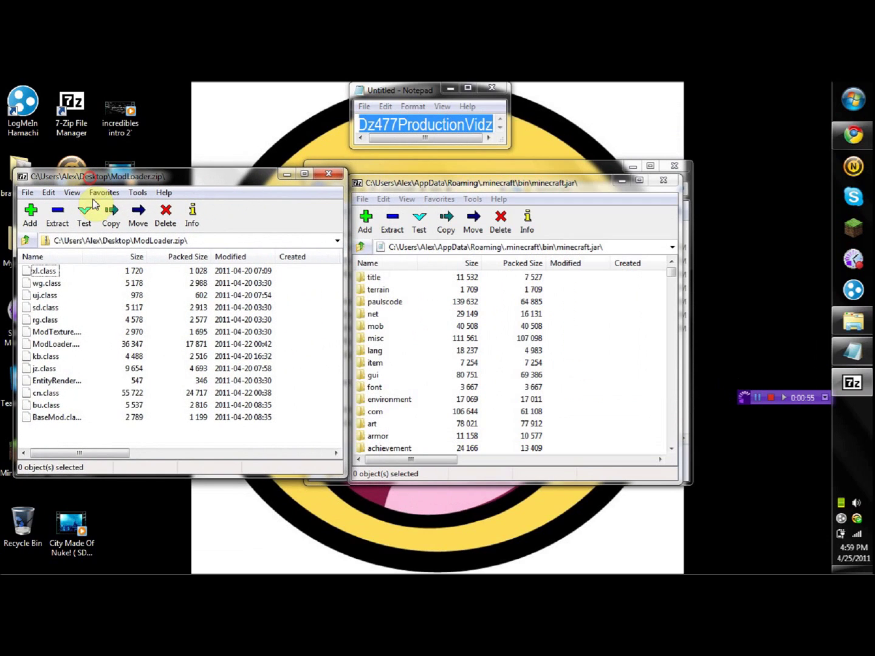
drag(152, 437, 15, 252)
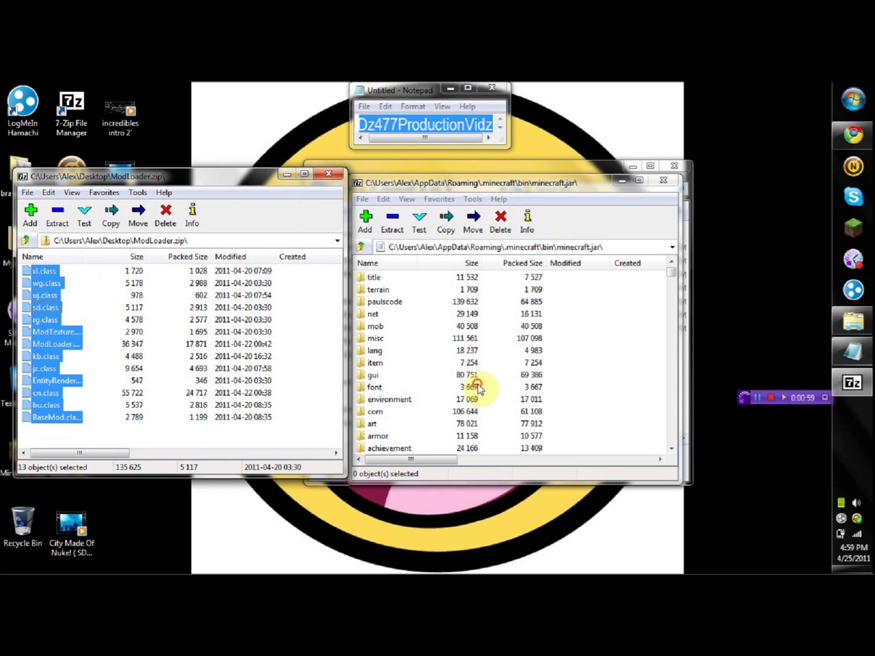
click(406, 377)
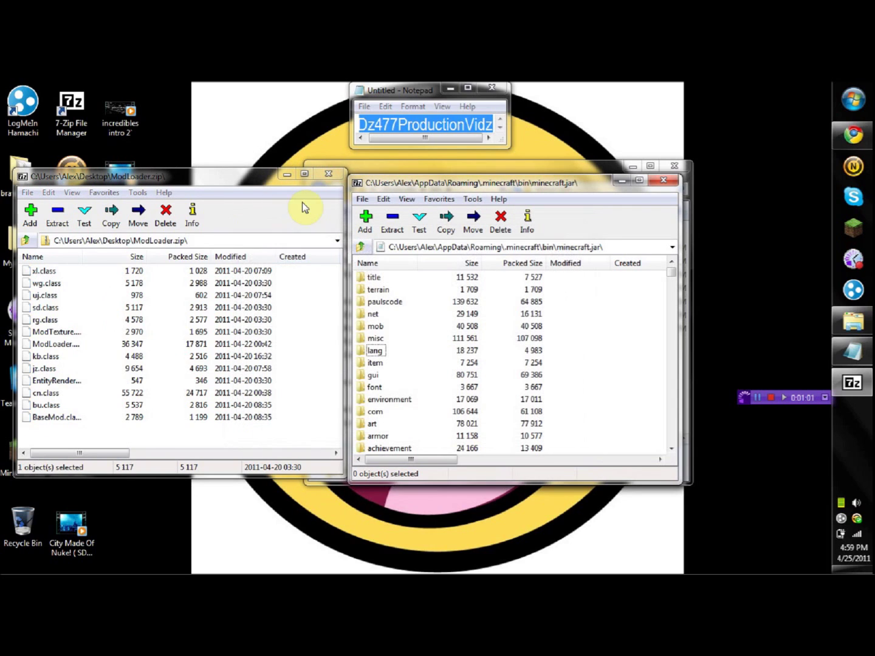
click(332, 175)
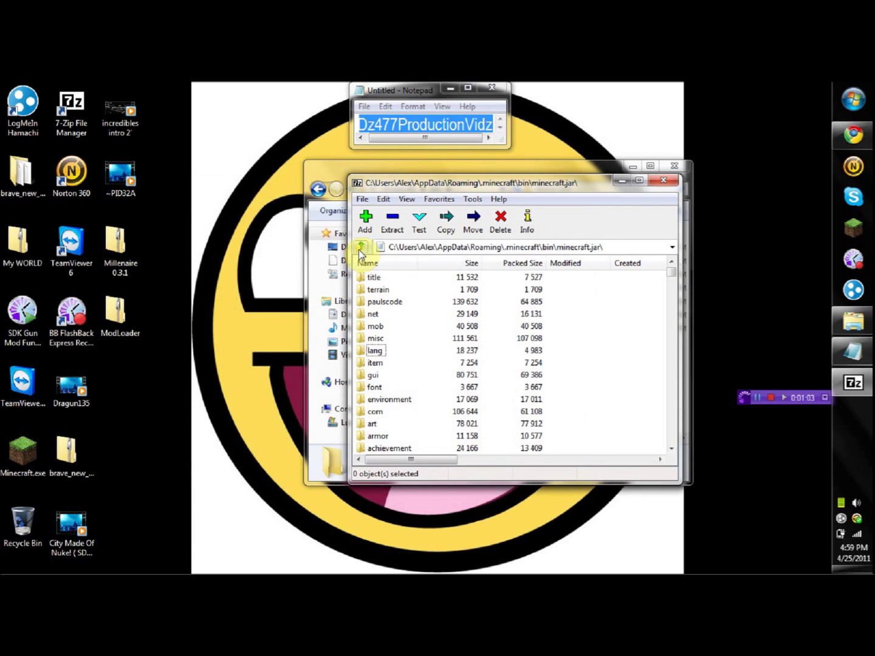
right_click(125, 253)
Step: Open the Millenaire 0.3.1 zip in 7-Zip and drill into Put in mods folder.jar > millenaire0.3.1.zip
mouse_move(157, 309)
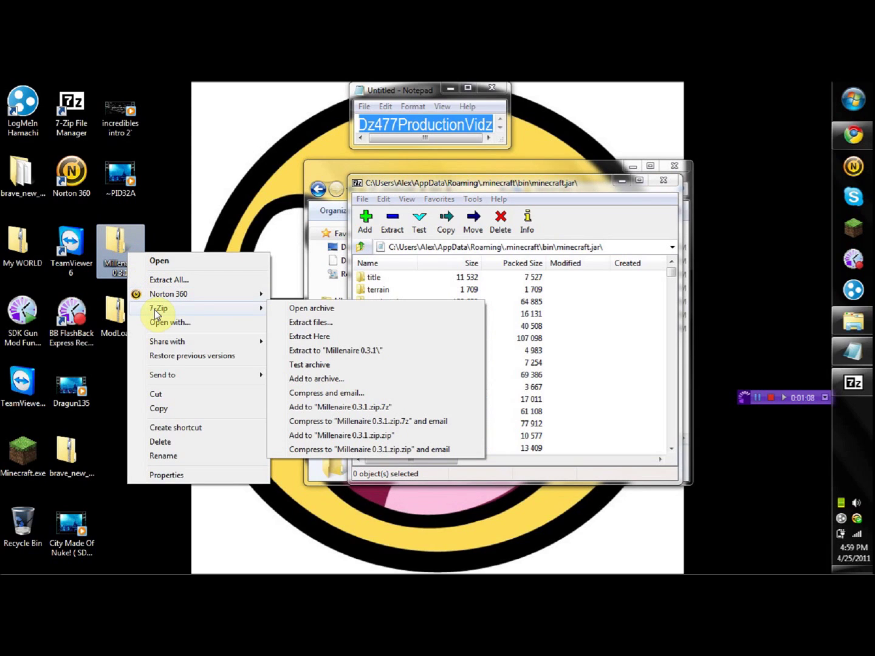
click(314, 308)
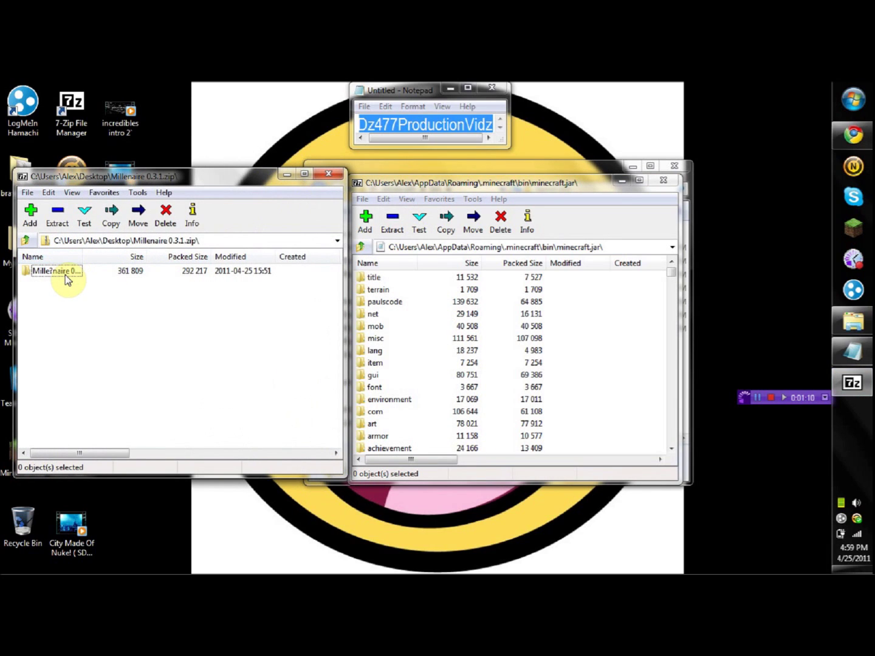
double_click(67, 273)
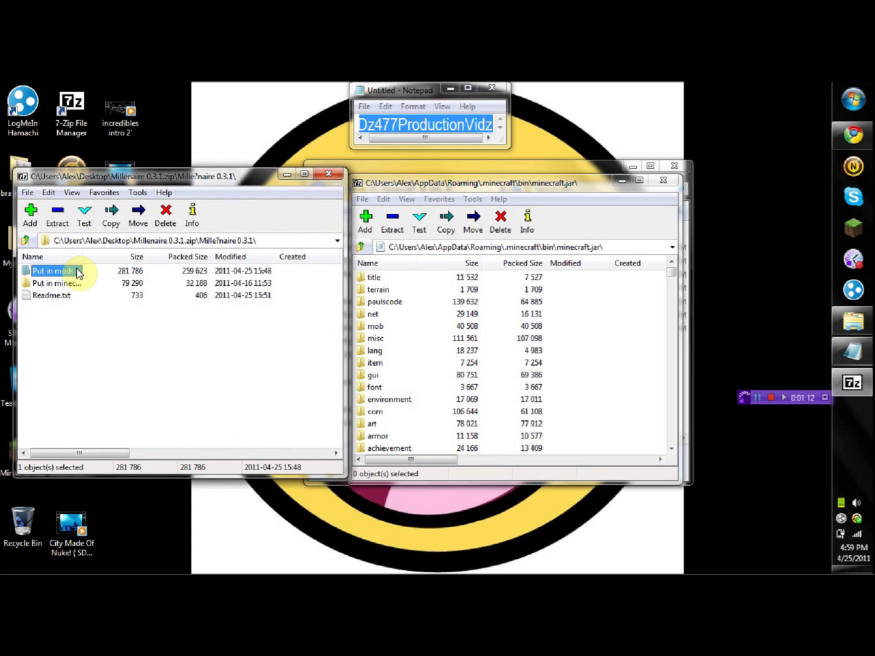
double_click(69, 274)
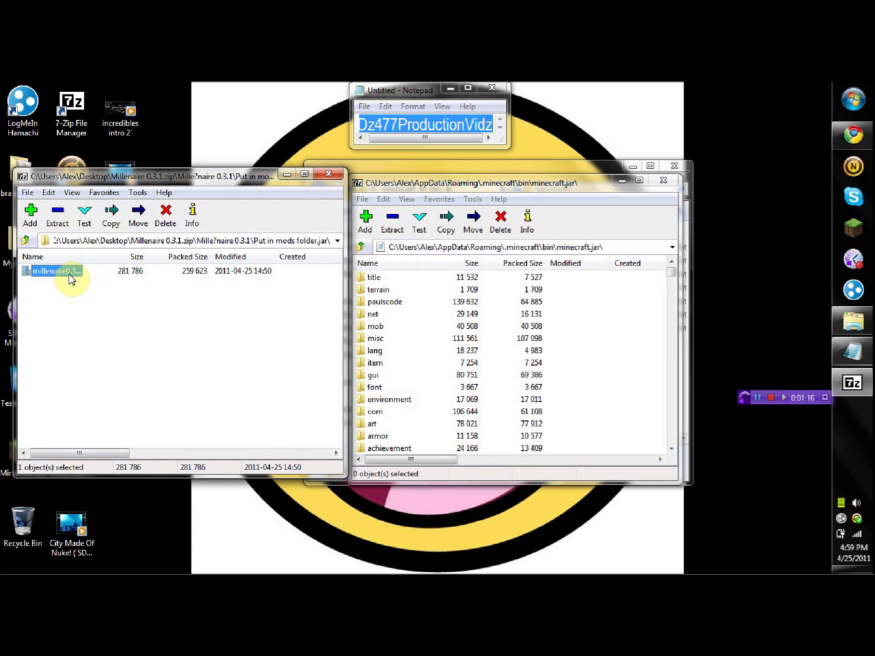
double_click(68, 271)
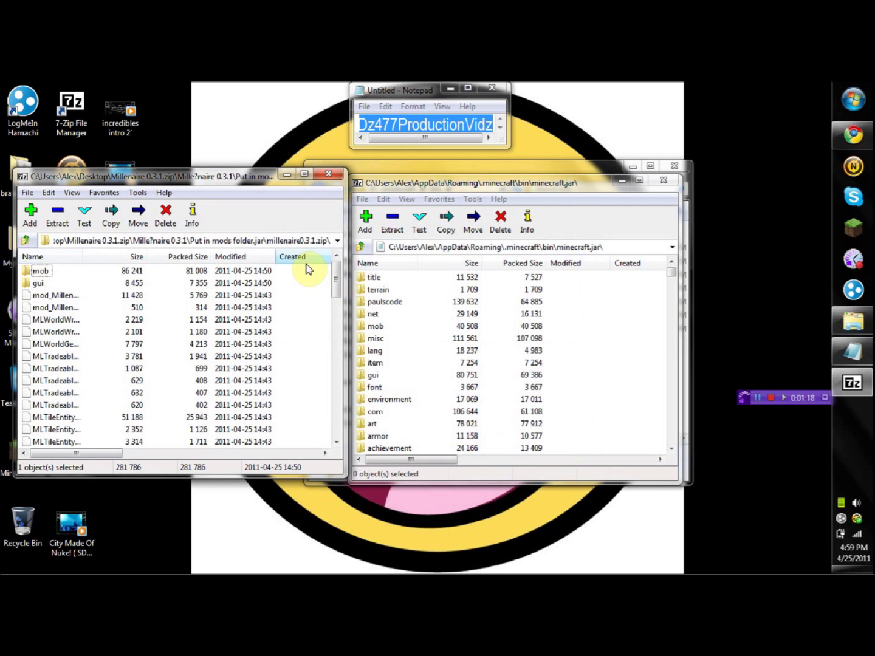
Step: Copy all 69 millenaire0.3.1.zip files into minecraft.jar, updating its mob and gui folders
drag(335, 275, 13, 542)
drag(50, 351, 478, 383)
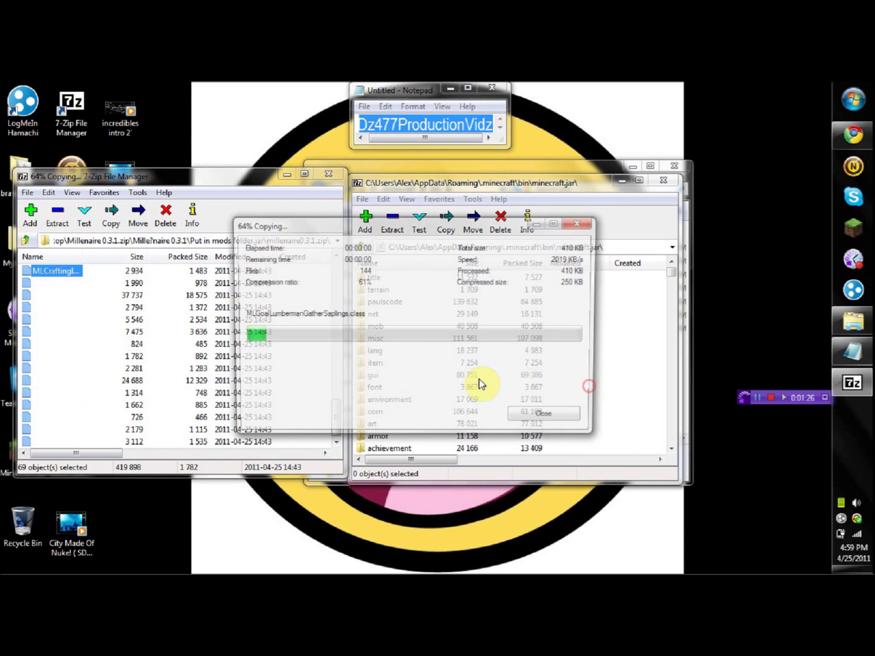
click(402, 373)
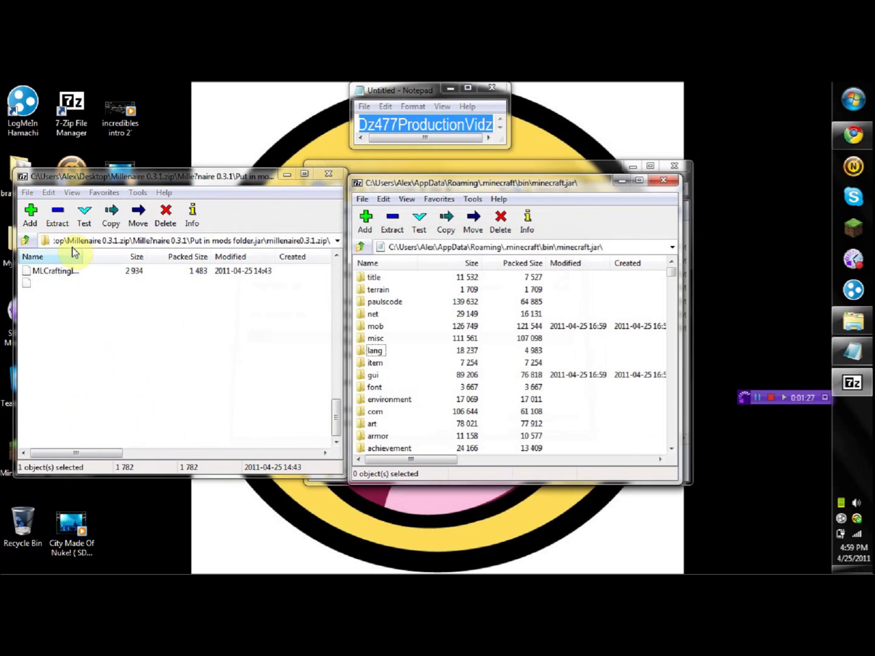
click(25, 241)
Step: Open the Put in minecraft folder and point the other 7-Zip window at .minecraft
click(25, 240)
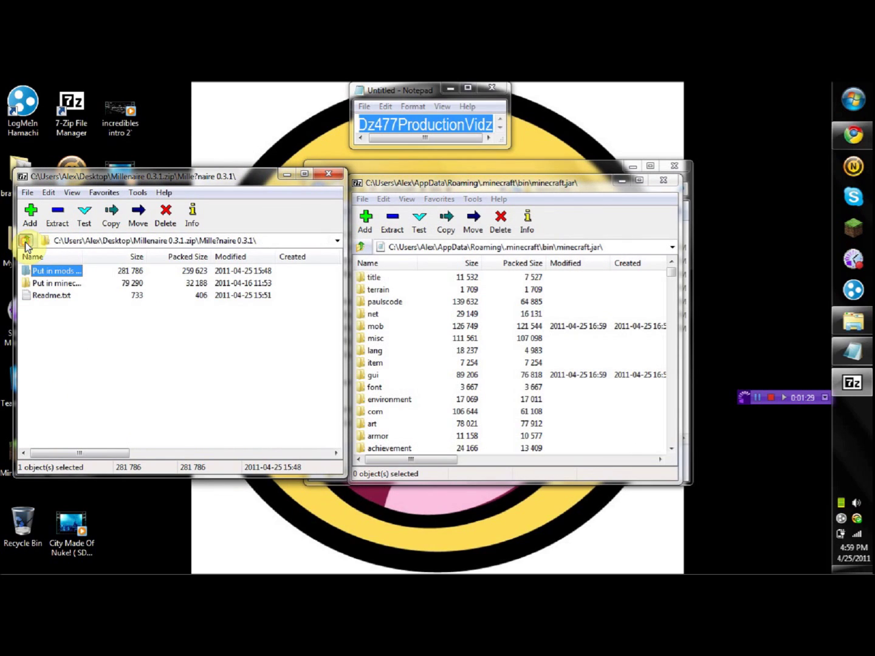
click(63, 284)
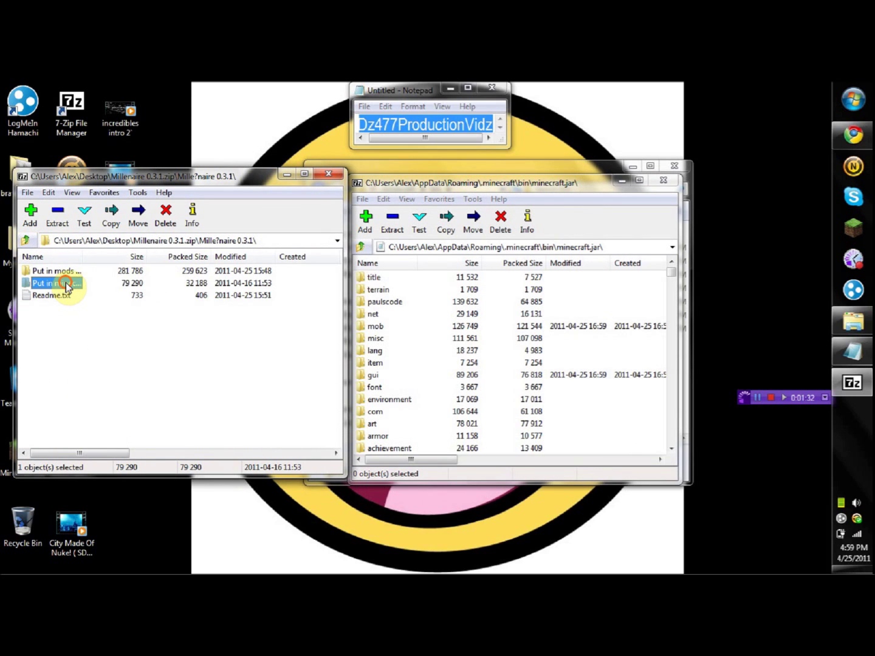
double_click(66, 286)
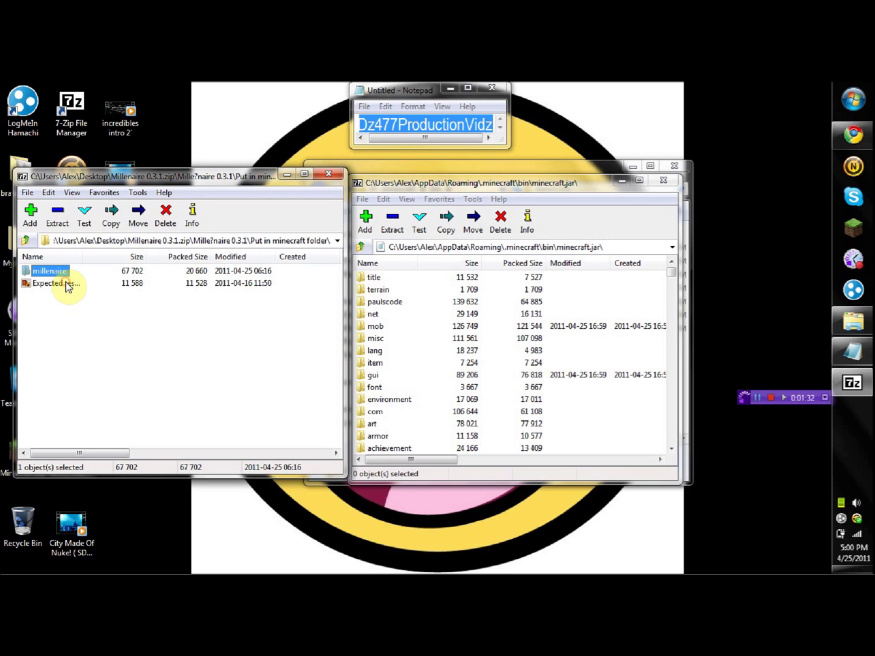
click(363, 247)
click(363, 247)
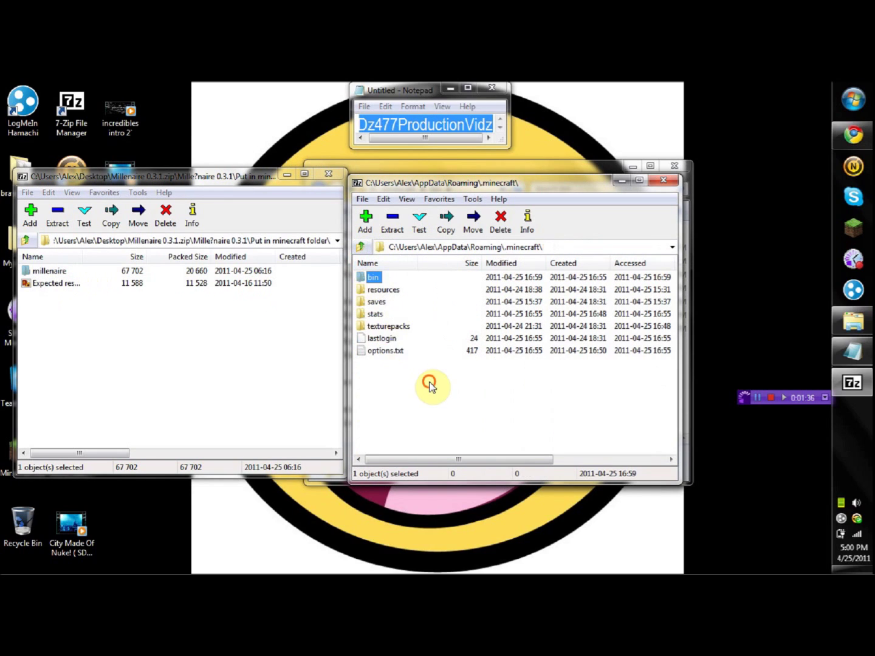
drag(429, 383, 369, 263)
drag(412, 379, 355, 267)
Step: Copy the millenaire folder and its companion file into .minecraft, then close the 7-Zip windows
drag(78, 329, 510, 376)
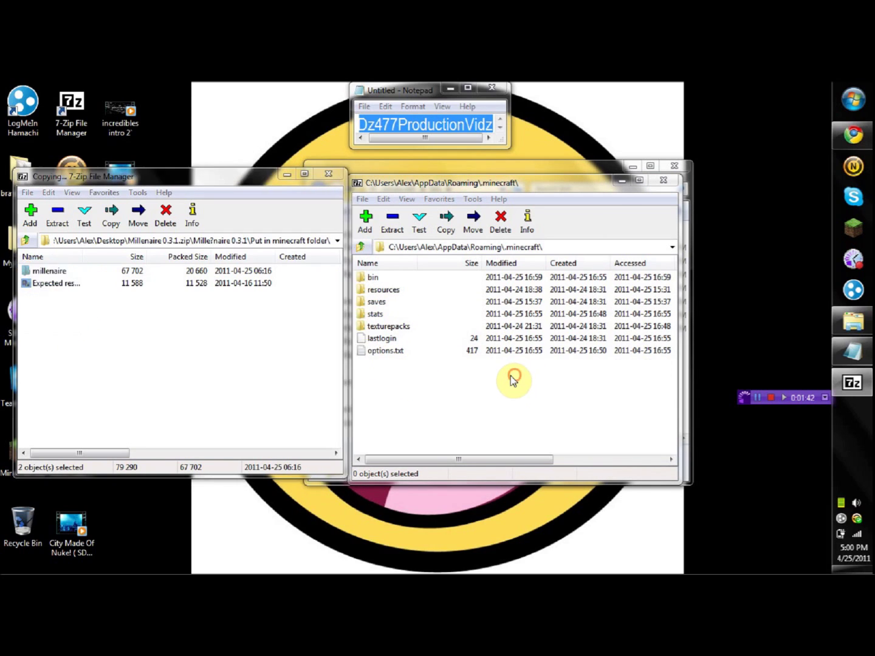
click(328, 174)
click(676, 183)
click(673, 166)
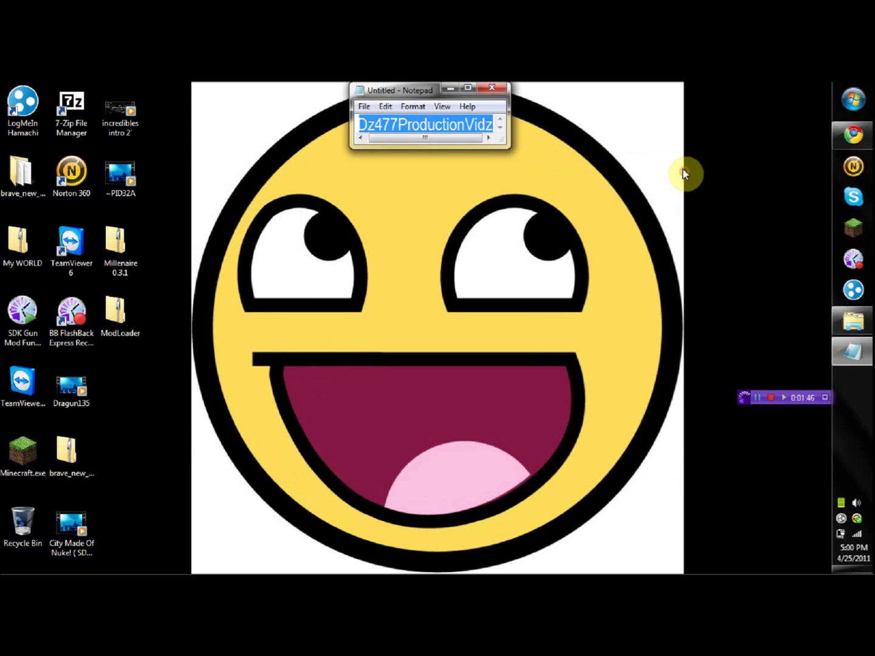
click(853, 228)
Step: Run Minecraft past the security warning, log in, and start a new singleplayer world
click(448, 345)
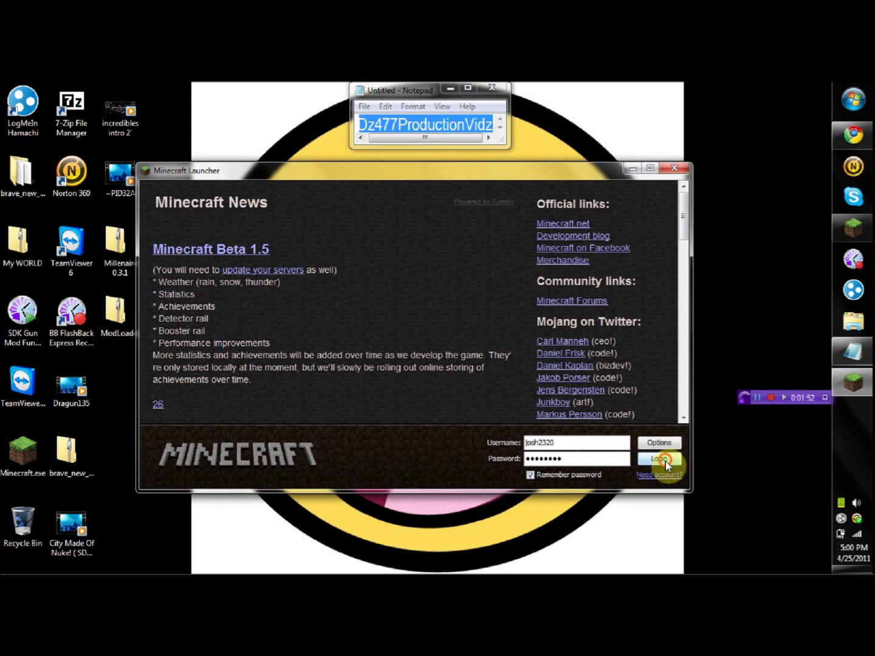
click(664, 461)
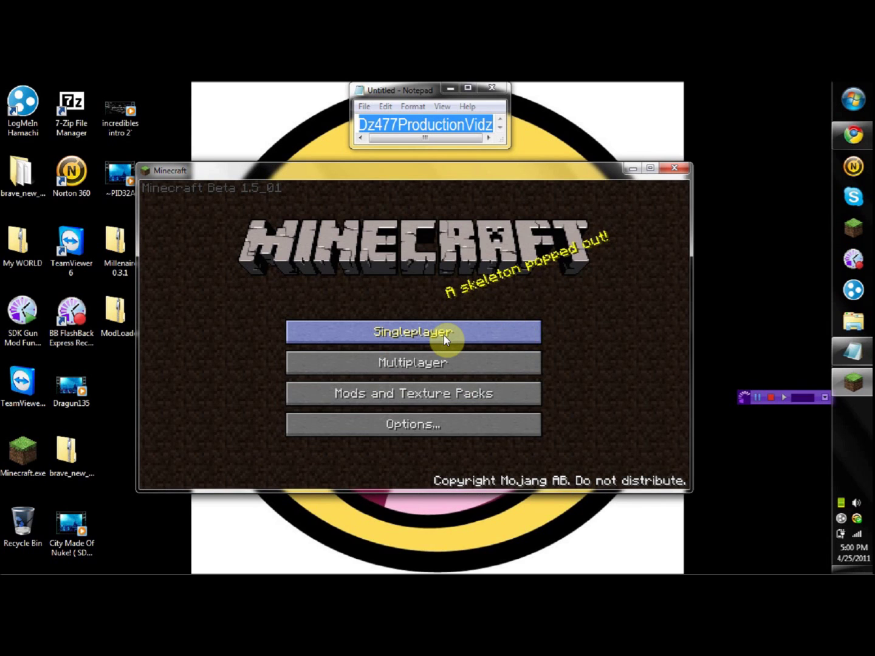
click(441, 335)
click(446, 433)
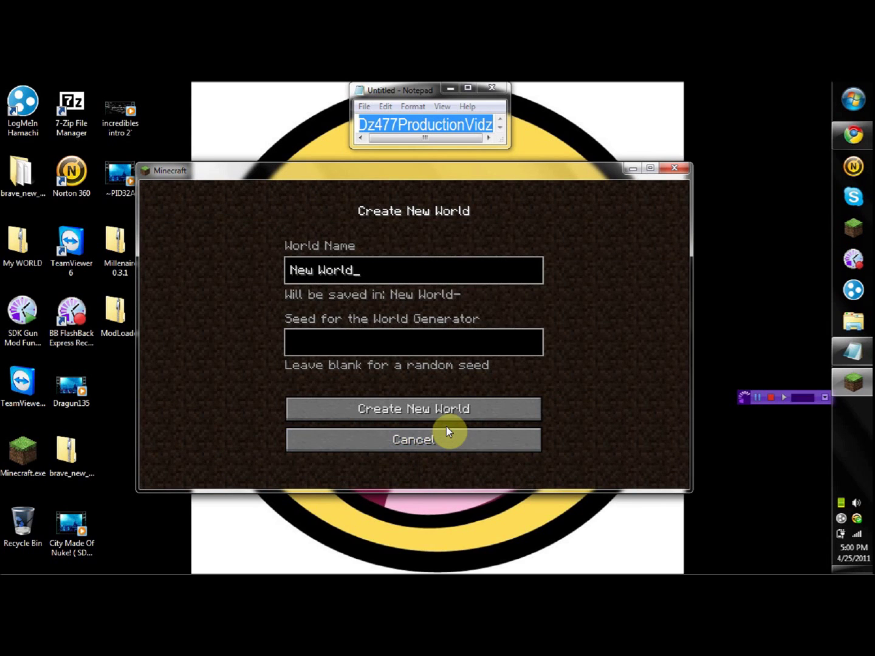
Step: Name the world 'Village World!' with seed b and generate it
key(BackSpace)
key(BackSpace)
key(BackSpace)
key(BackSpace)
key(BackSpace)
key(BackSpace)
key(BackSpace)
key(BackSpace)
key(BackSpace)
text(V)
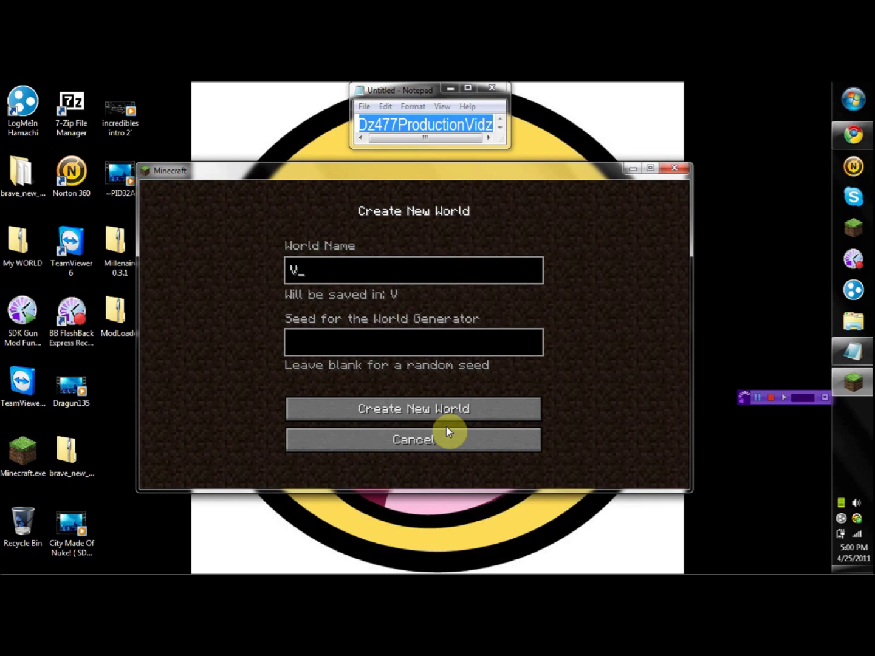
text(illage World!)
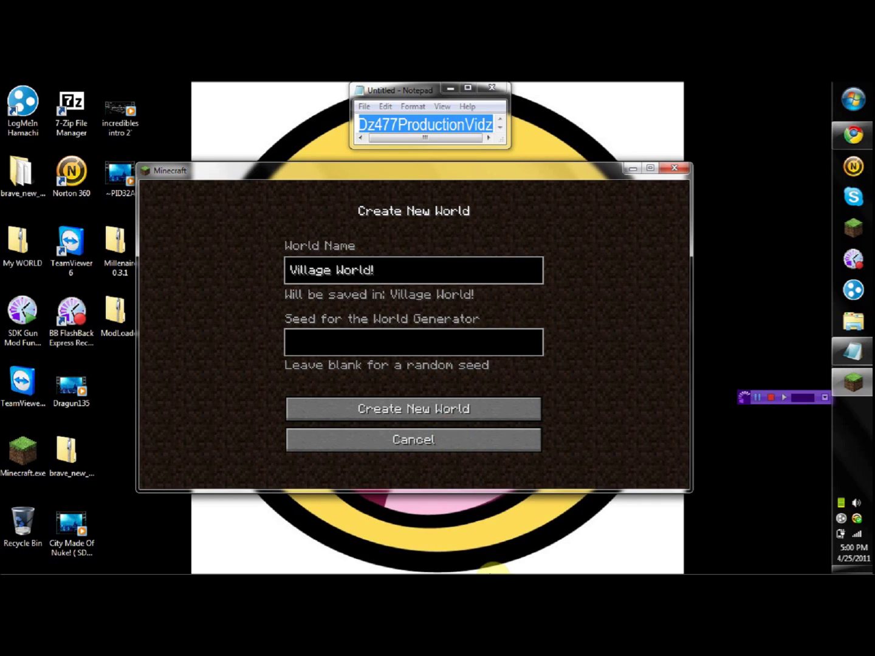
click(436, 354)
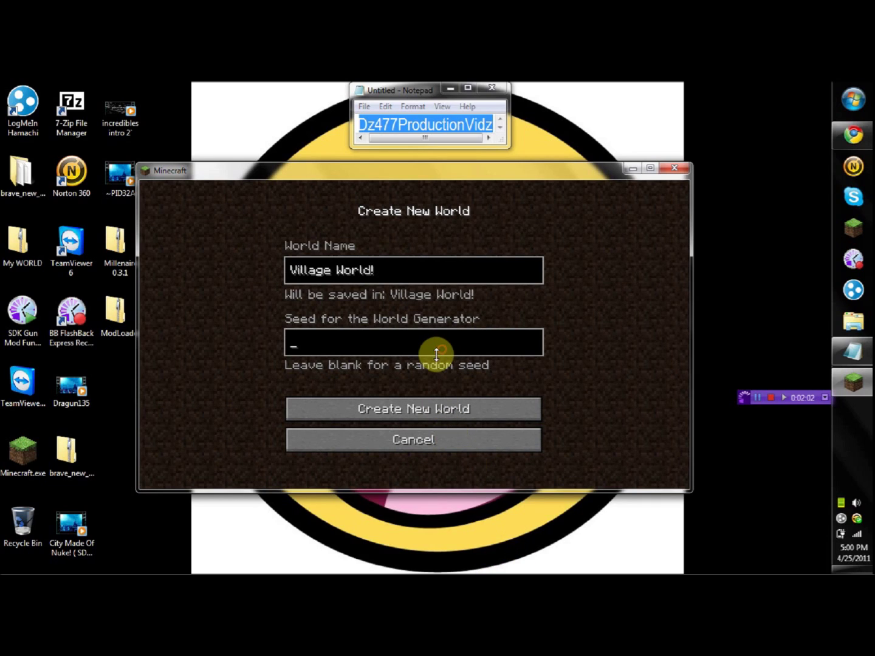
click(416, 407)
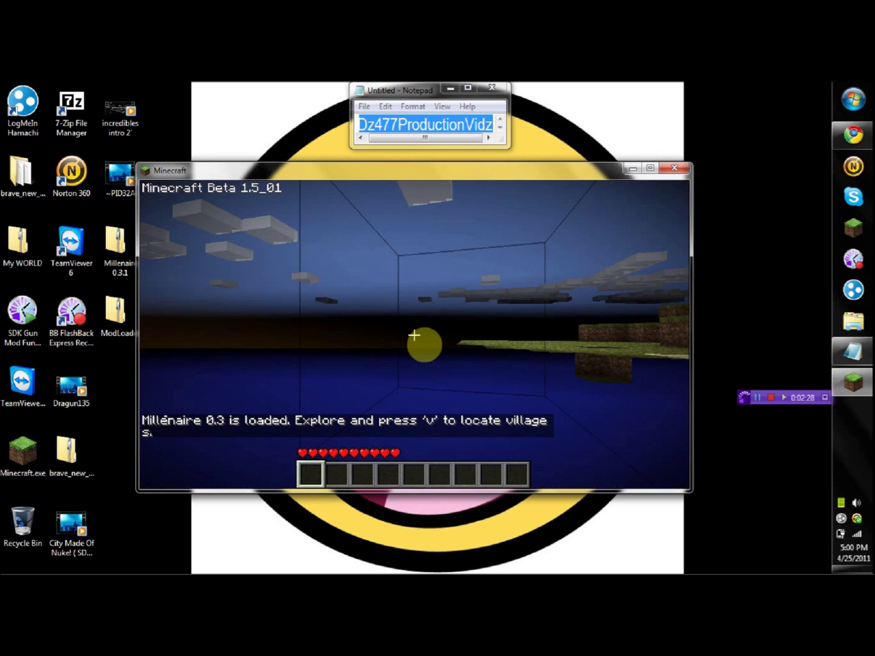
Step: Look around the sandy, grassy spawn terrain while the Millénaire 0.3 loaded message shows
click(414, 335)
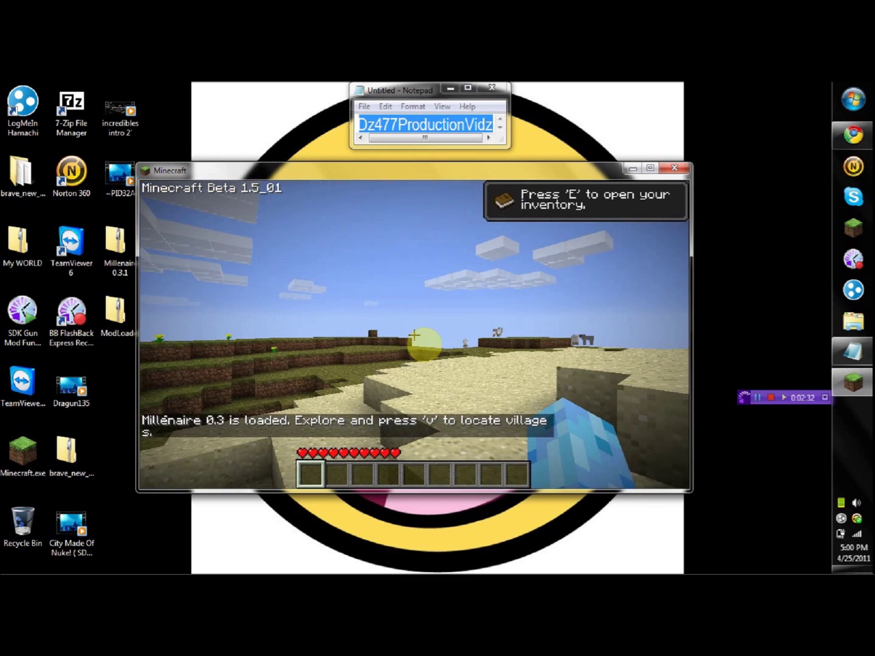
Step: Walk east past sand, hills, water and trees until Sainte-Marguerite-le-volcan is 44 metres north-east
key(v)
key(w)
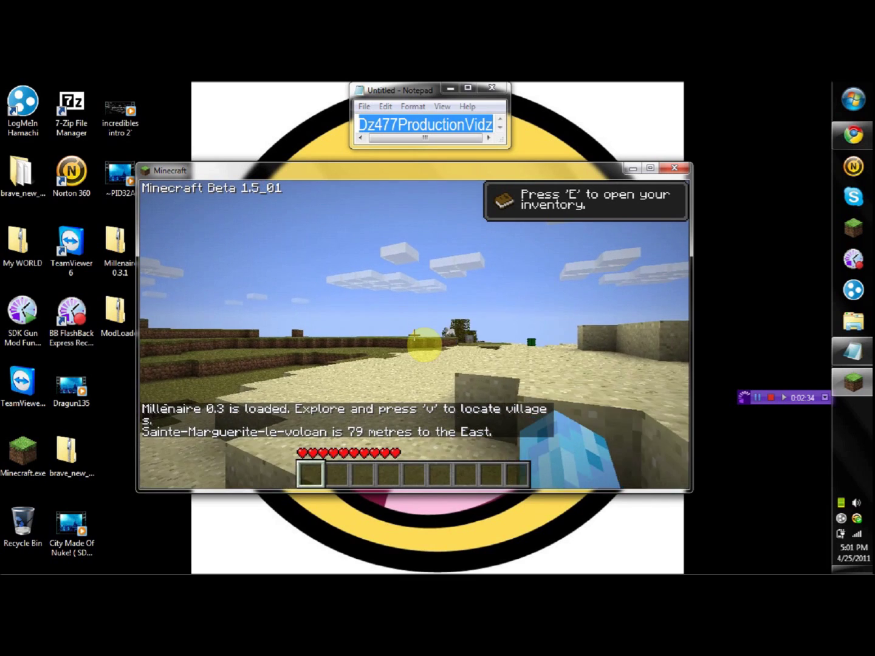
key(v)
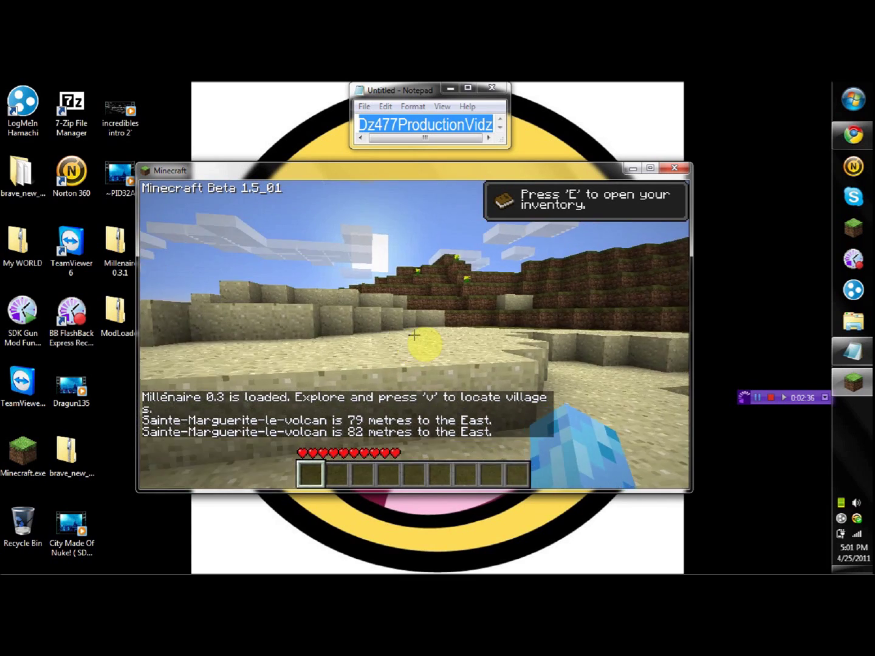
key(v)
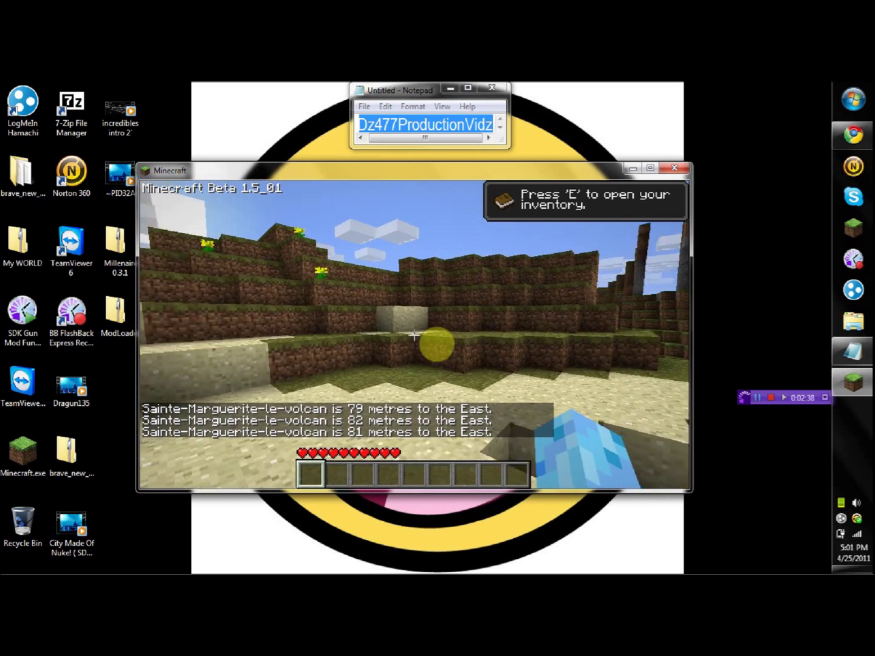
key(v)
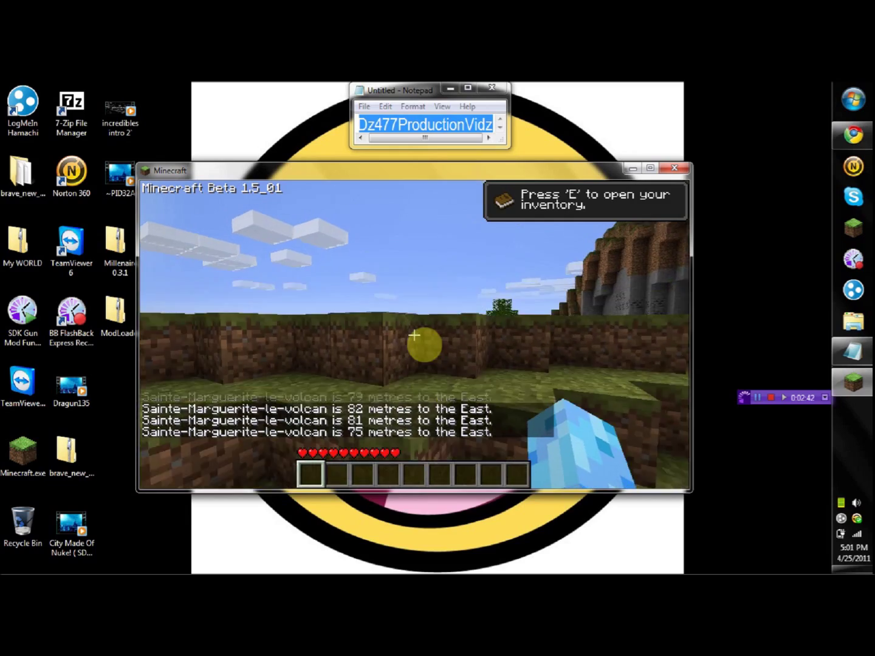
key(v)
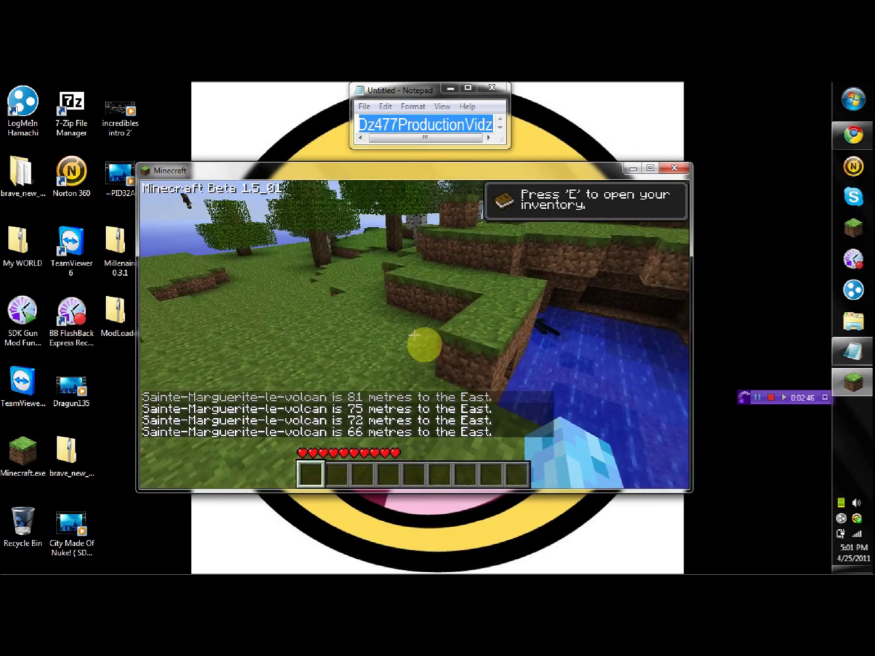
key(v)
key(v)
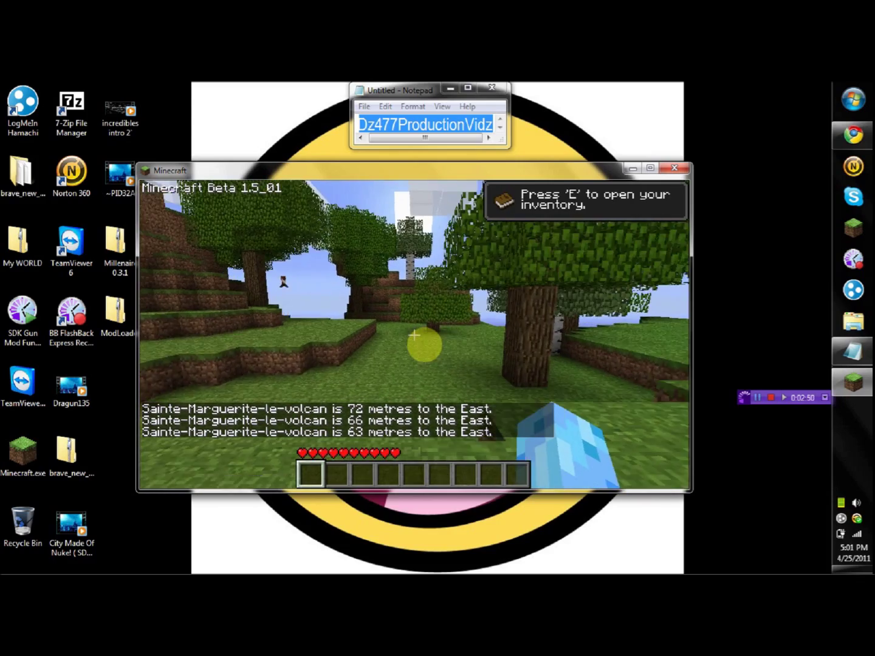
key(v)
key(w)
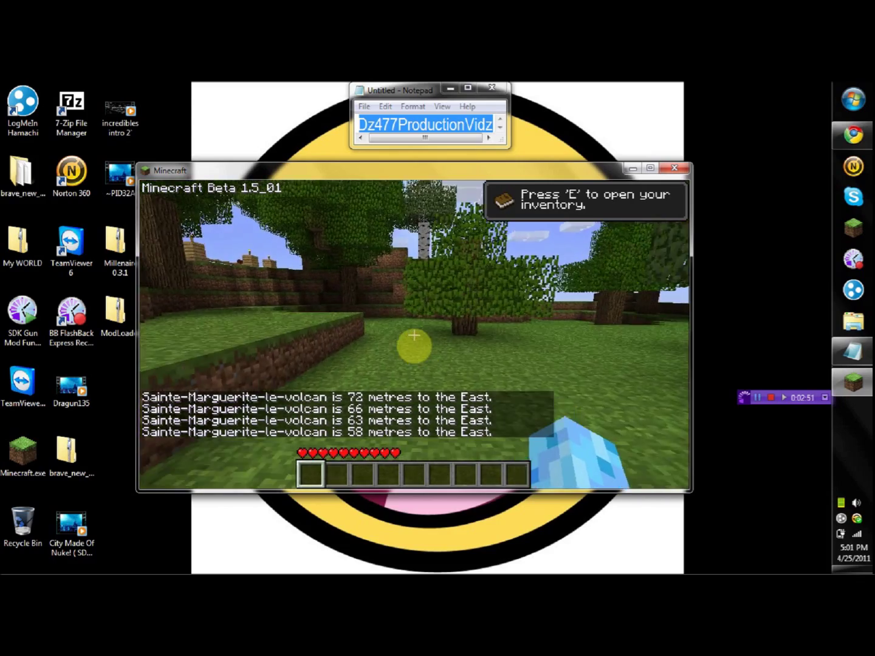
key(v)
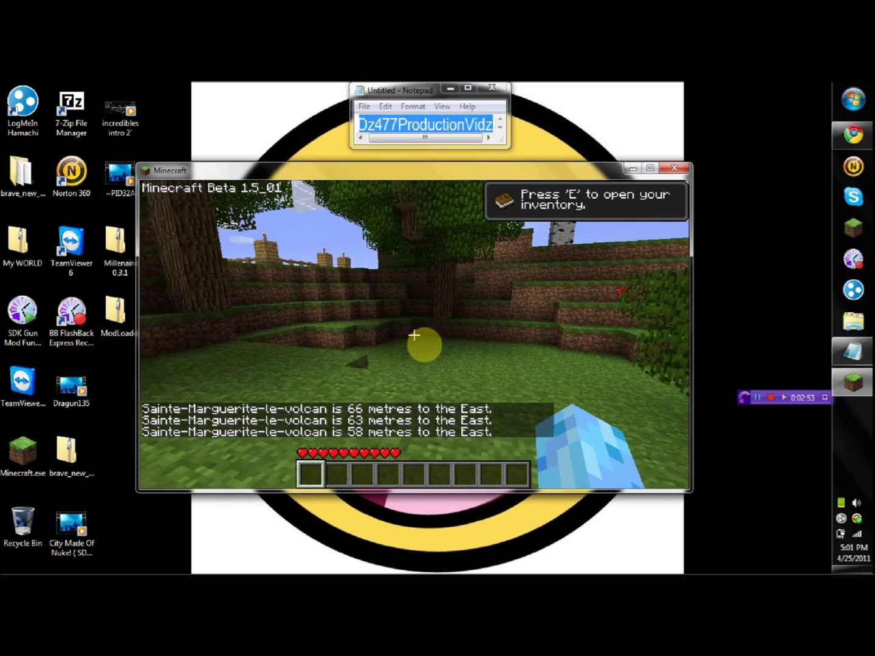
key(w)
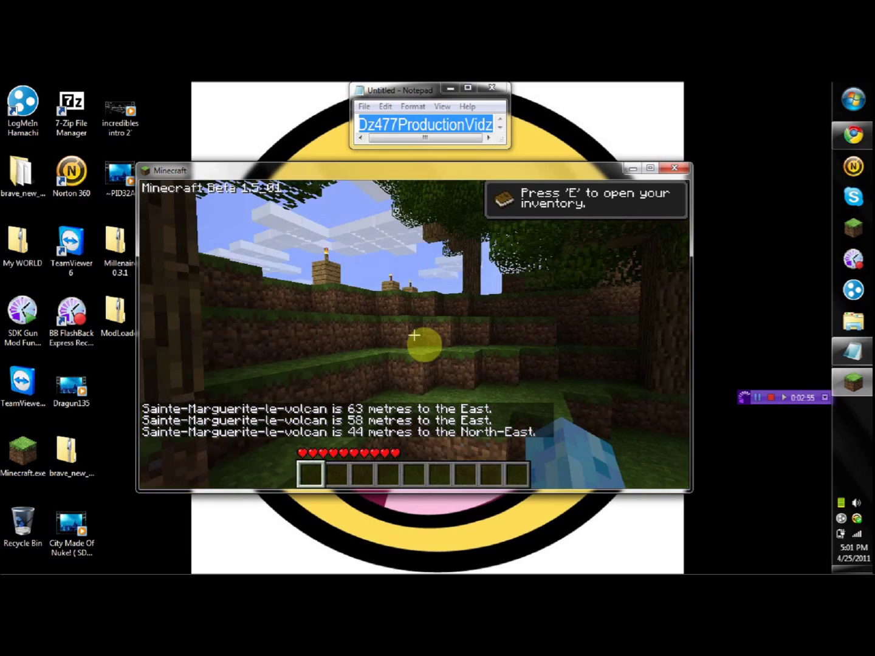
Step: Set video graphics to Fast, render distance Normal, view bobbing OFF, then walk toward the village
key(w)
key(Escape)
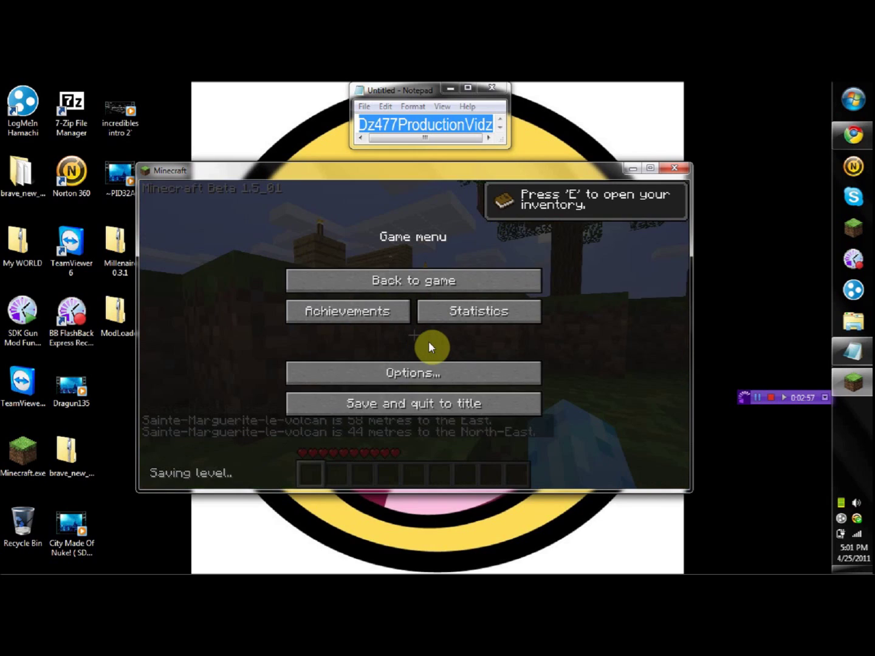
click(420, 365)
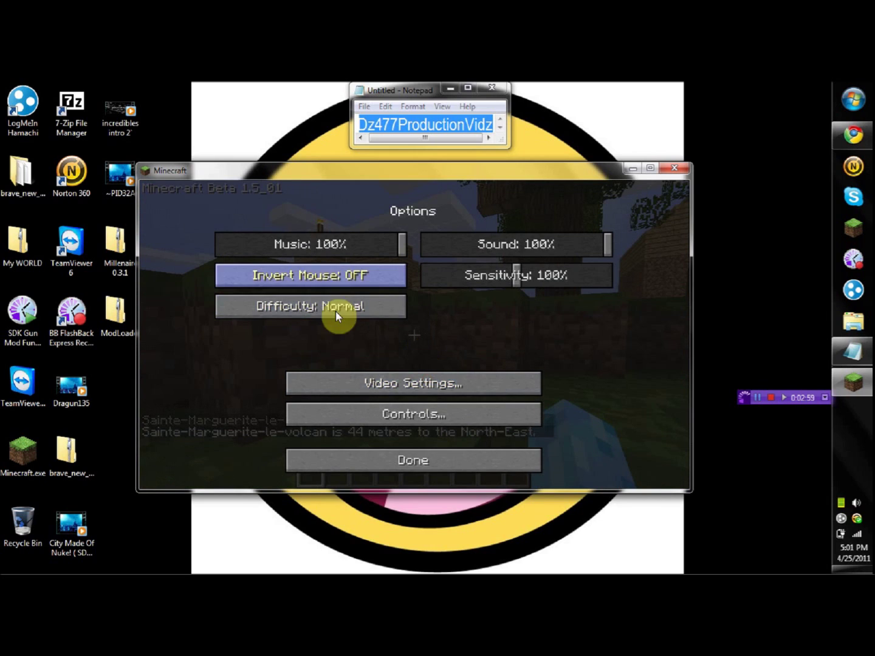
click(355, 383)
click(322, 244)
click(425, 243)
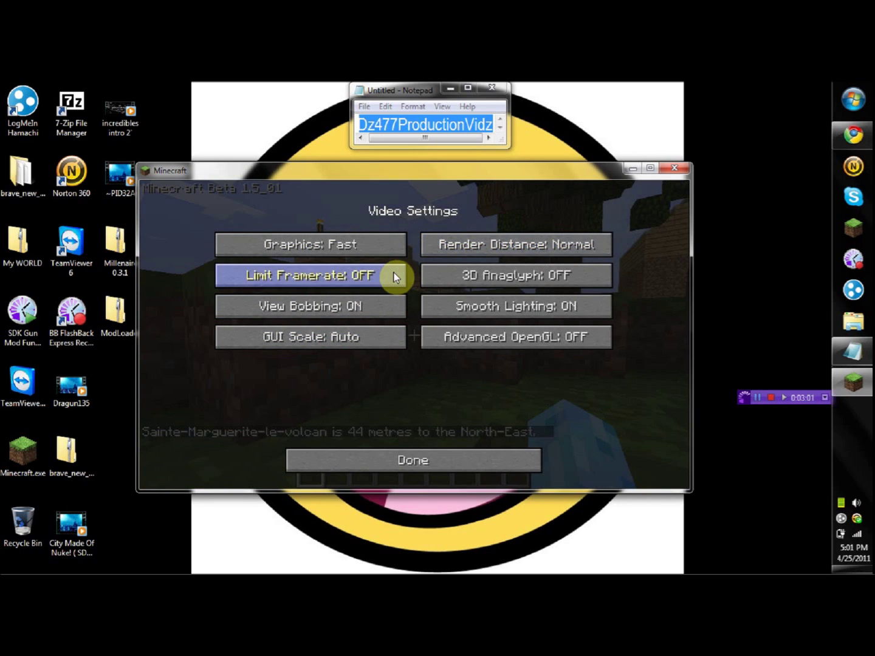
click(381, 307)
click(455, 463)
click(455, 462)
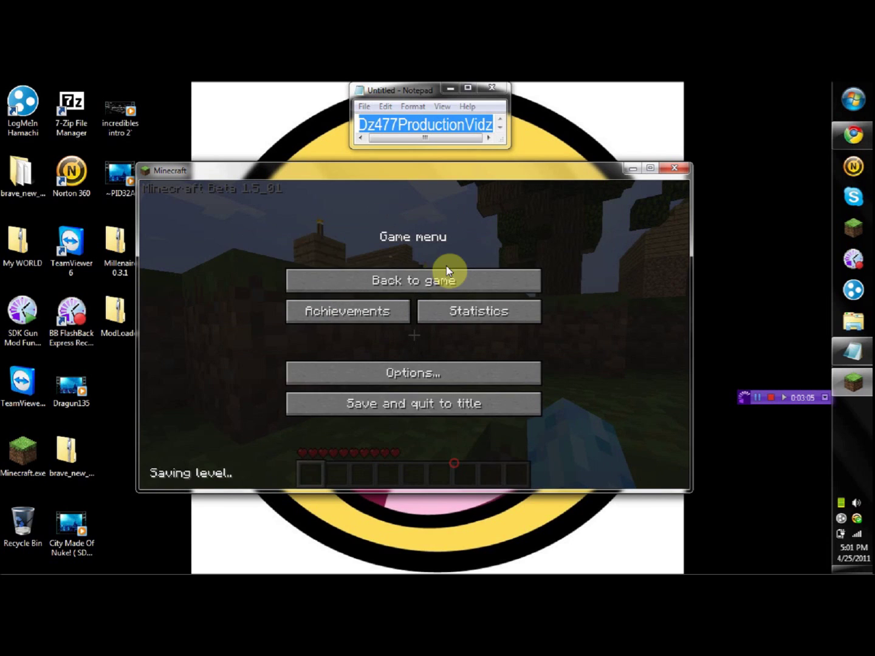
click(446, 273)
key(w)
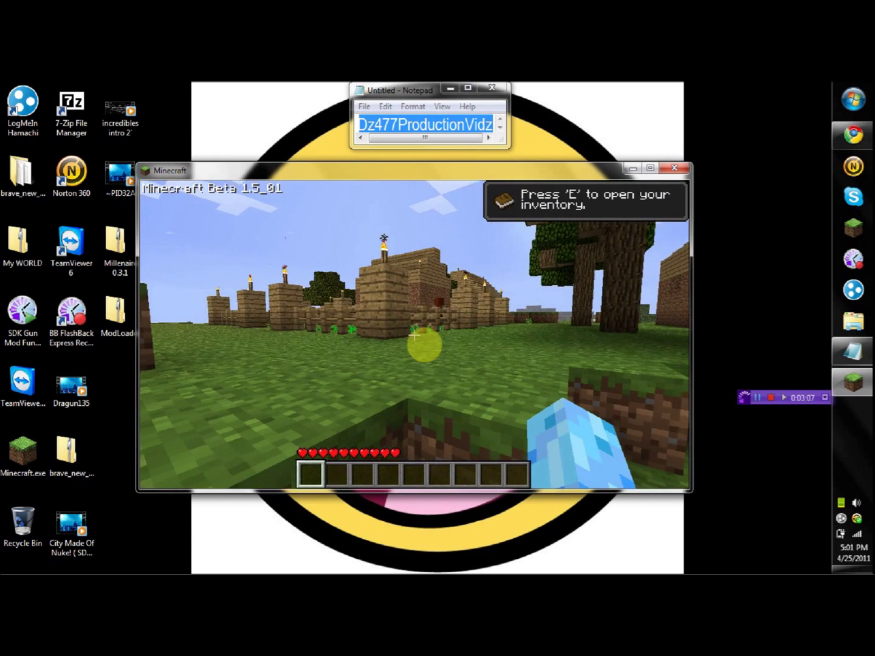
Step: Walk through the Millénaire village, past the fenced farm, villagers and dirt house, up to the hillside
key(w)
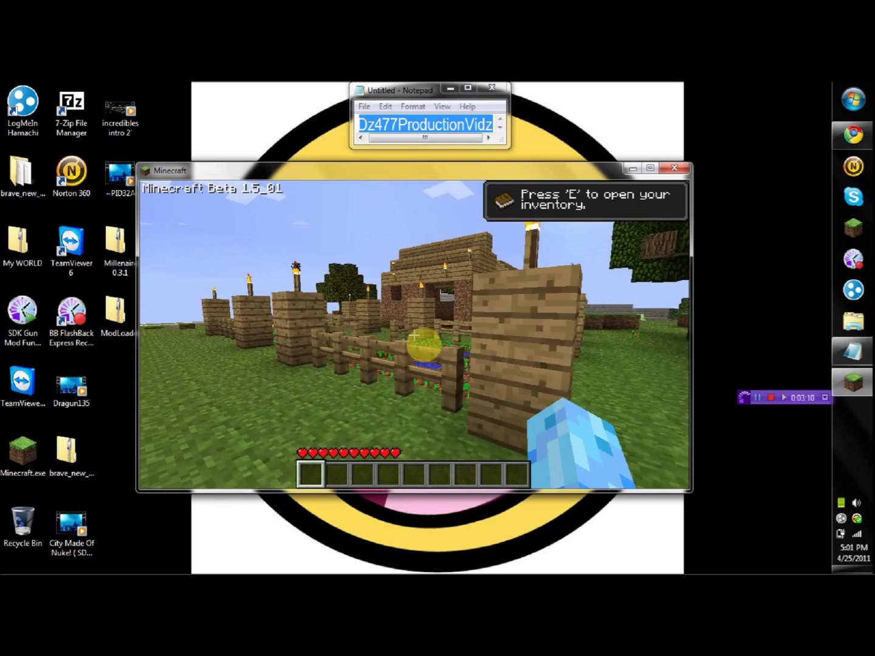
key(w)
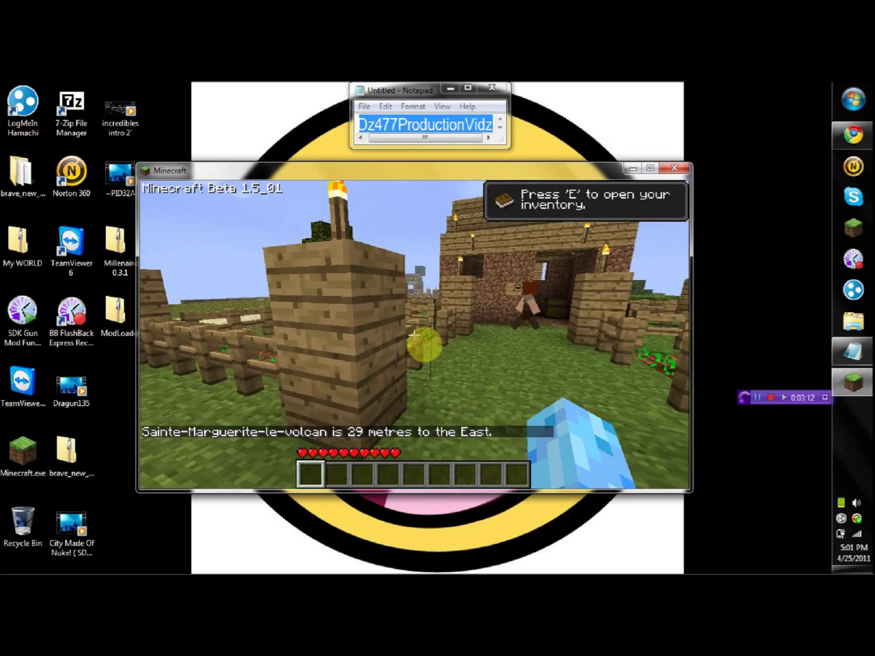
key(w)
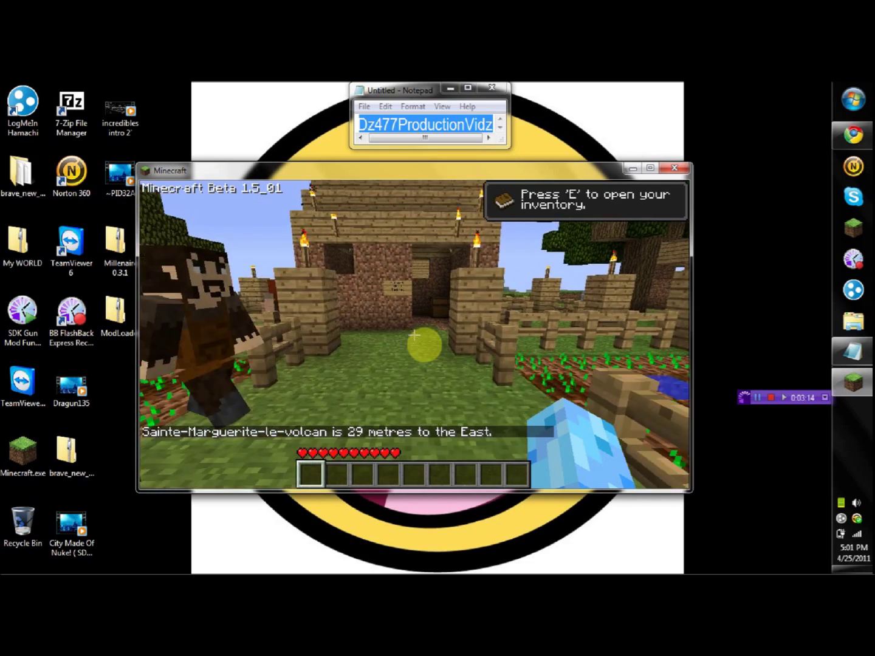
key(w)
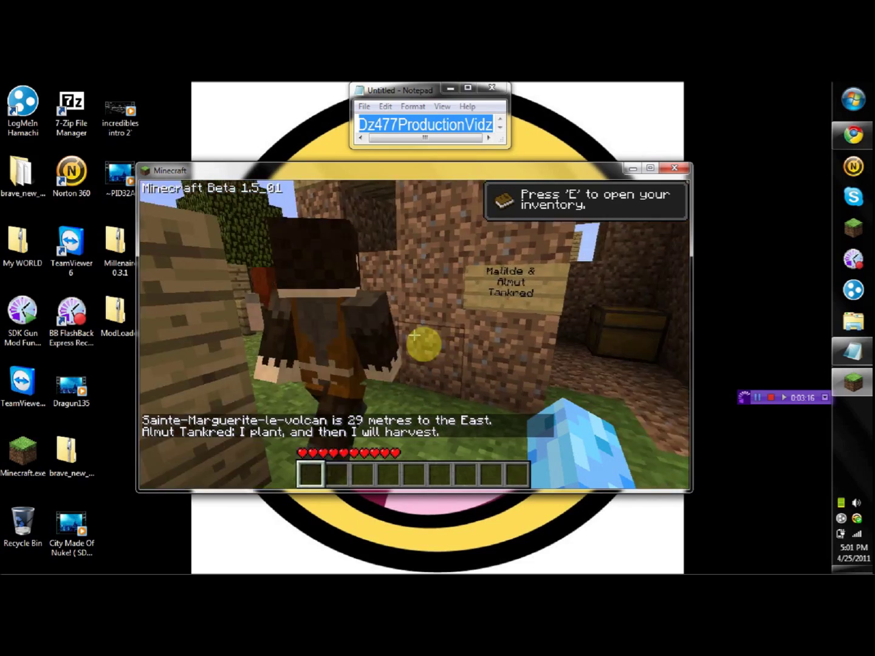
key(w)
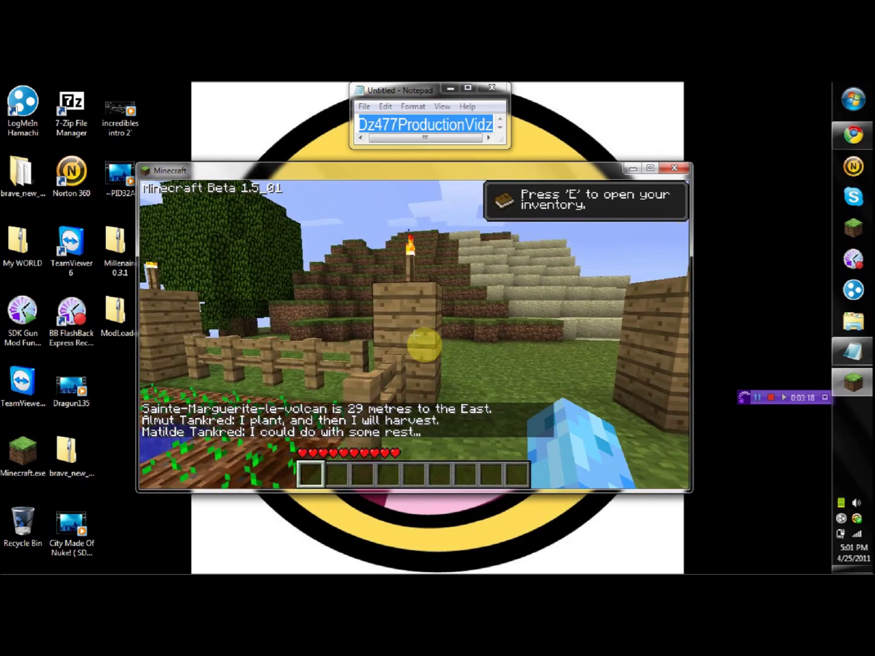
key(w)
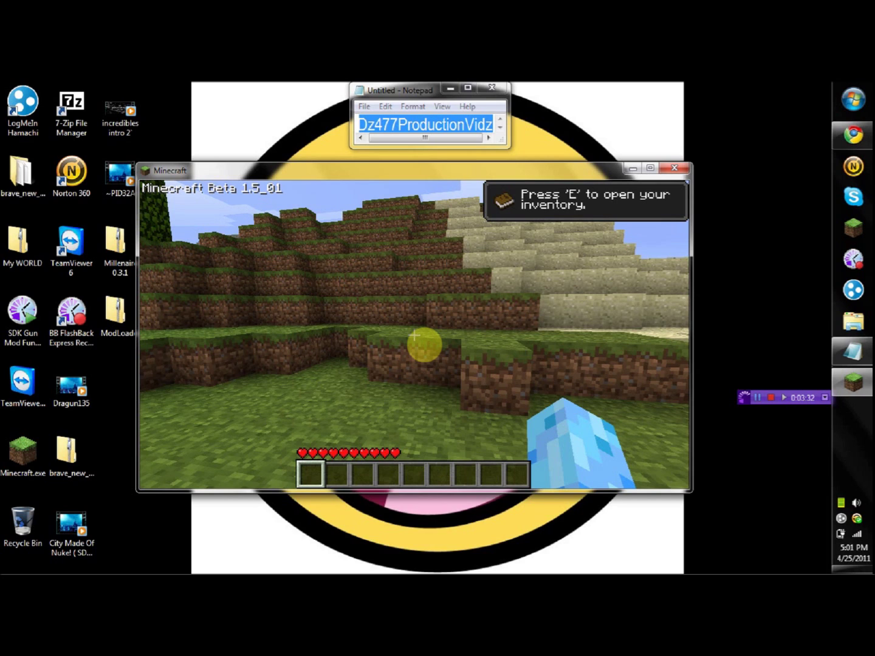
Step: Pause the game and choose Save and Quit to Title to leave the village world
key(Escape)
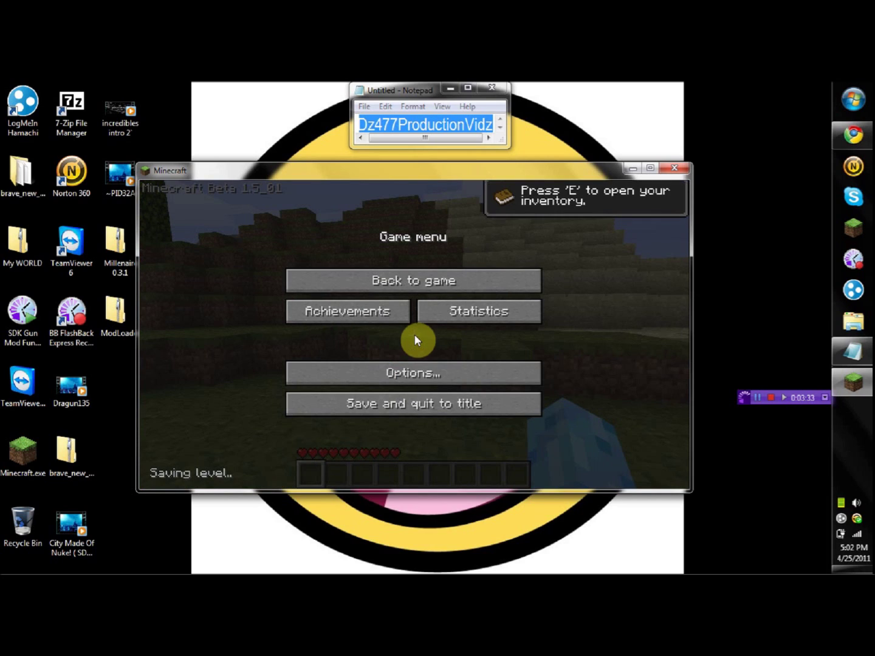
click(428, 401)
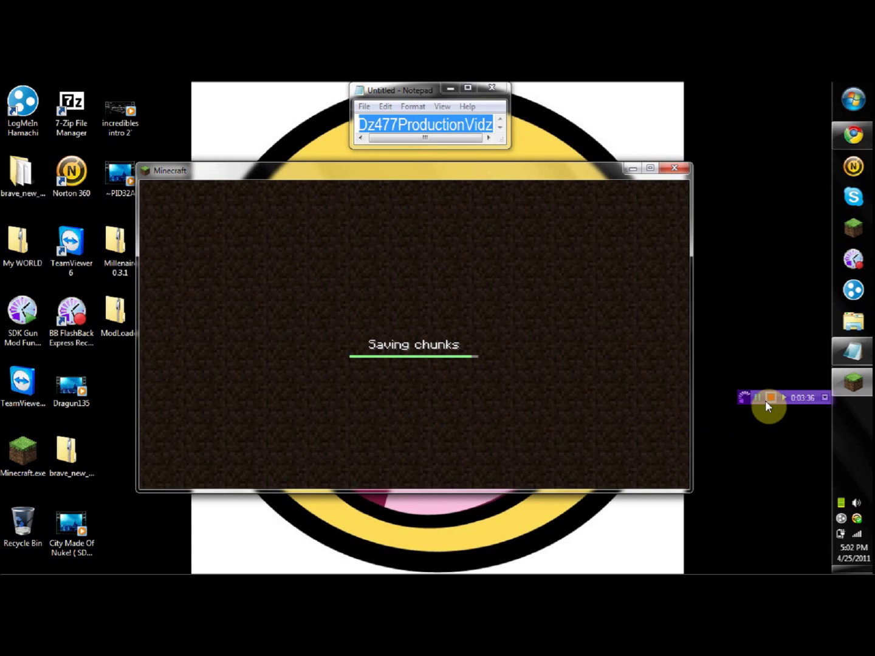